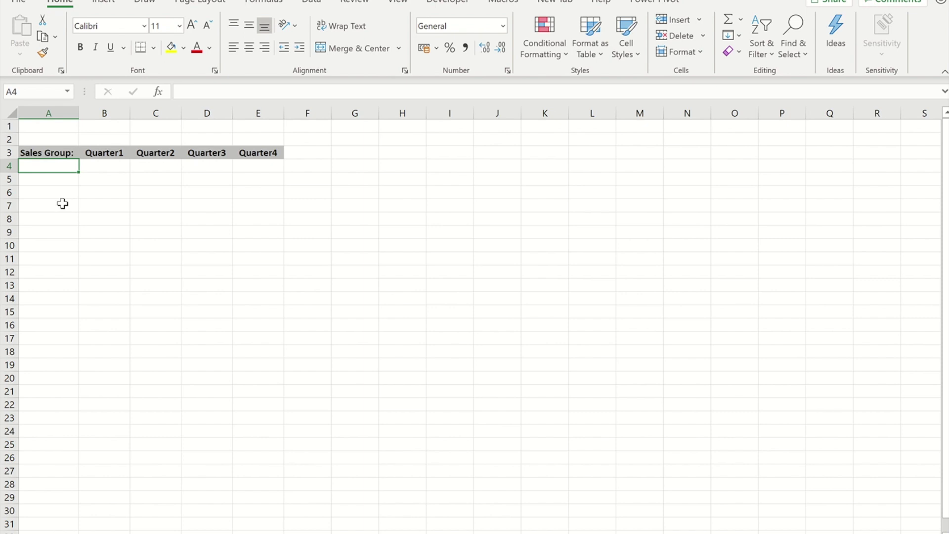
Add list data validation to cell A4 with Figures!$A$5:$A$8 as the source
{"action": "left_click", "coordinate": [313, 2]}
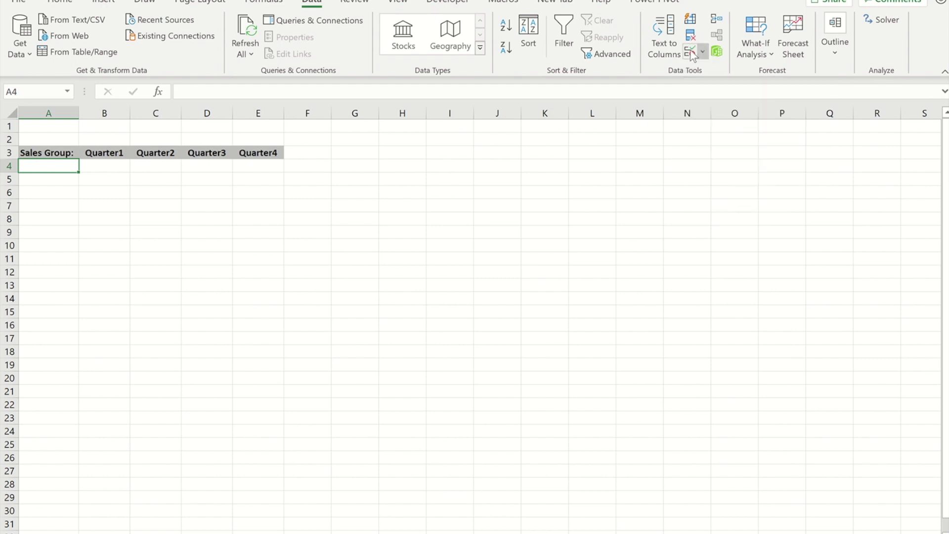
{"action": "left_click", "coordinate": [690, 52]}
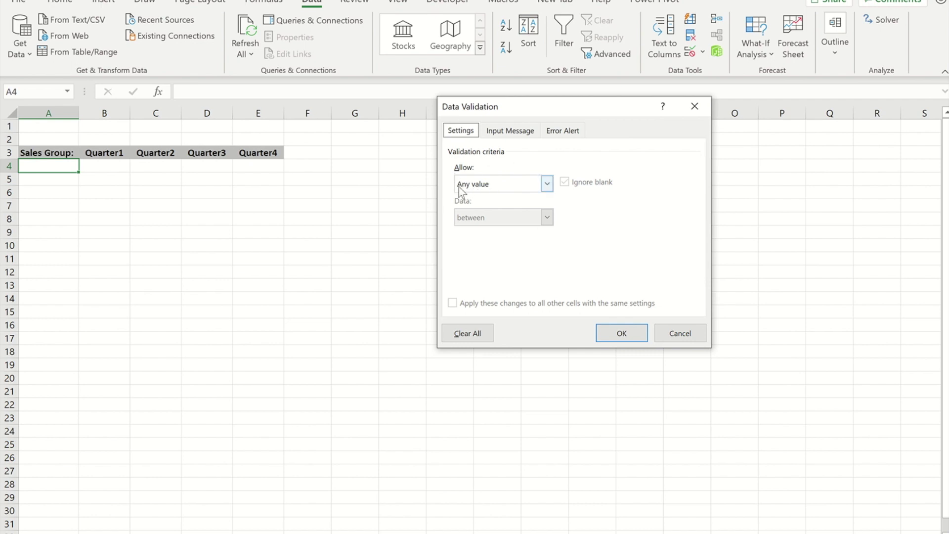
{"action": "left_click", "coordinate": [546, 182]}
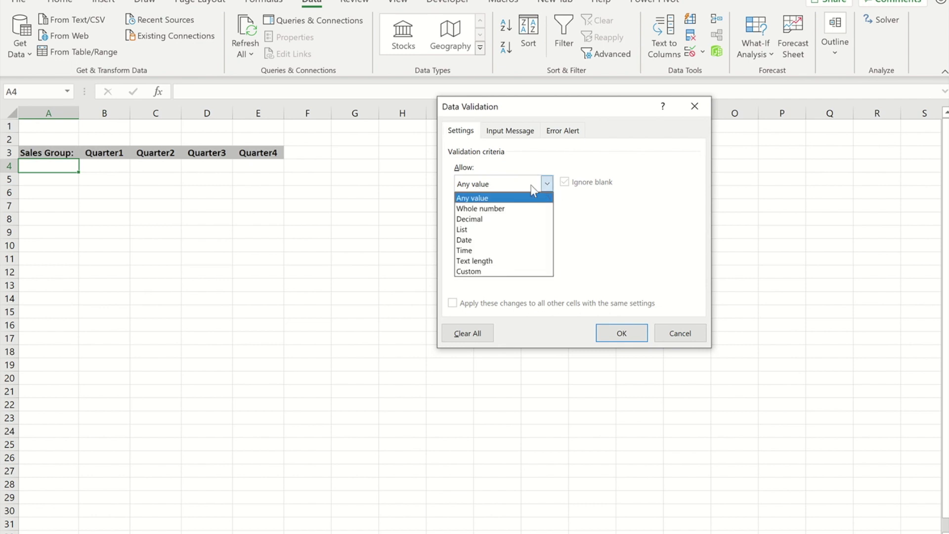
{"action": "left_click", "coordinate": [472, 230]}
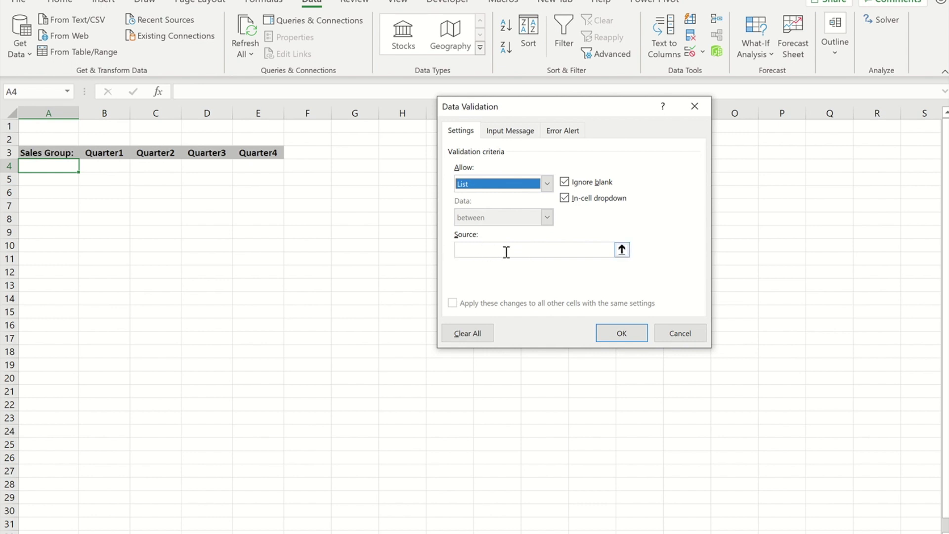
{"action": "left_click", "coordinate": [506, 252]}
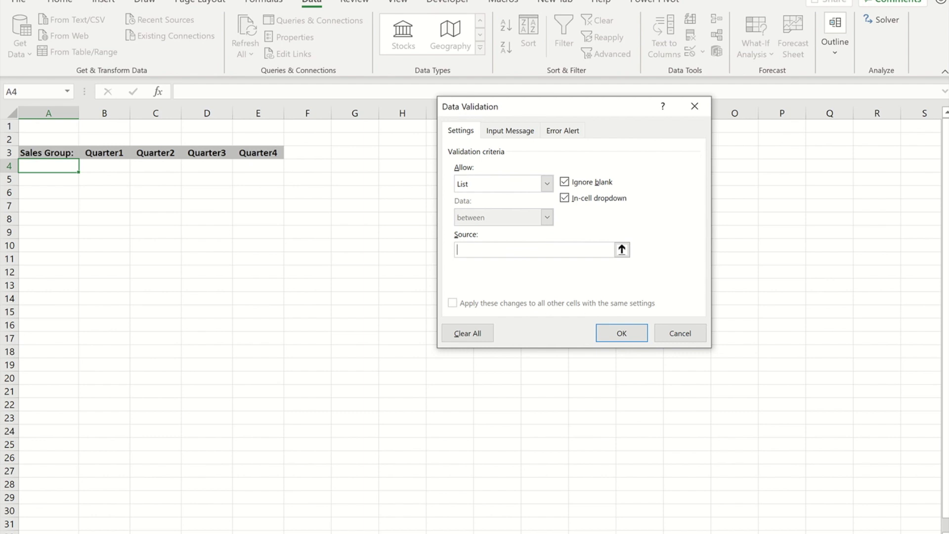
{"action": "key", "text": "ctrl+Page_Down"}
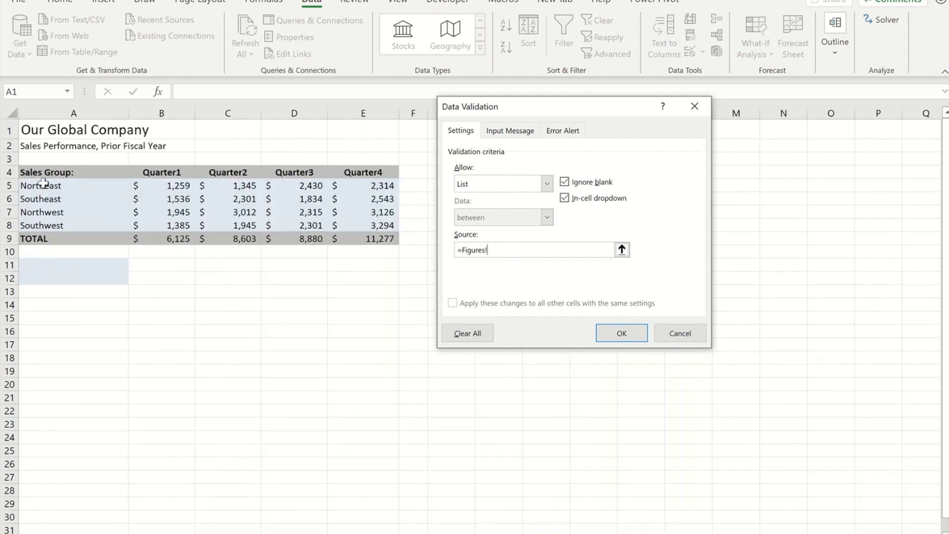
{"action": "left_click_drag", "start_coordinate": [45, 184], "coordinate": [42, 223]}
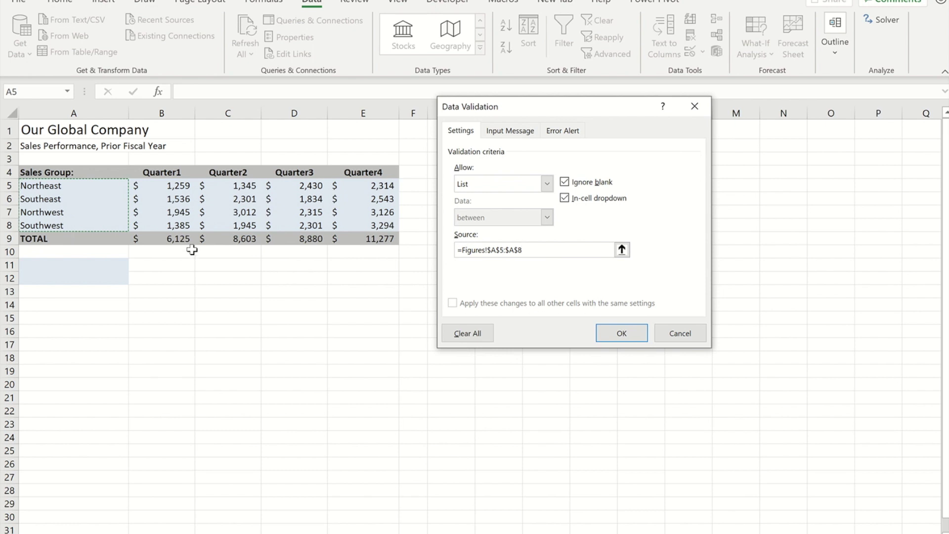
Give the validation an input message titled "Select Region" with the text "Only Pick from the list provided"
{"action": "left_click", "coordinate": [502, 132]}
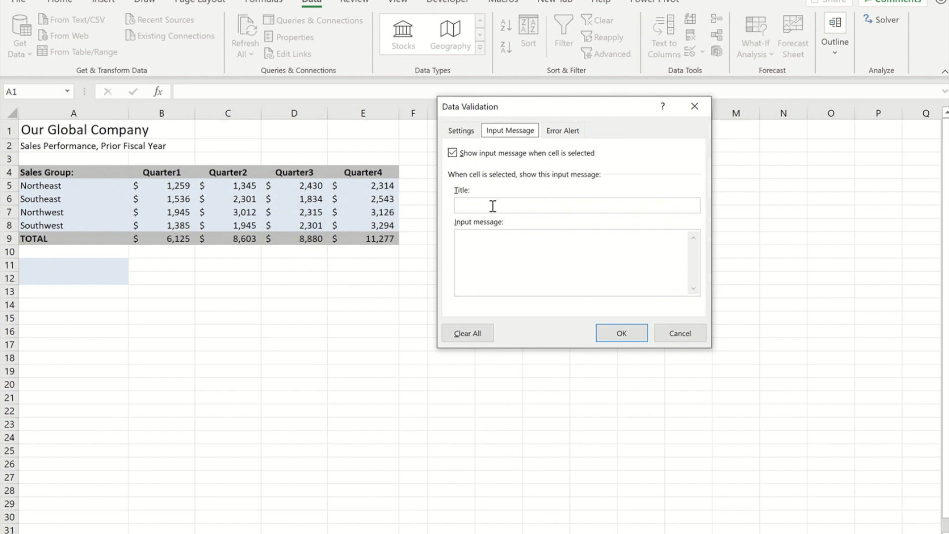
{"action": "left_click", "coordinate": [577, 206]}
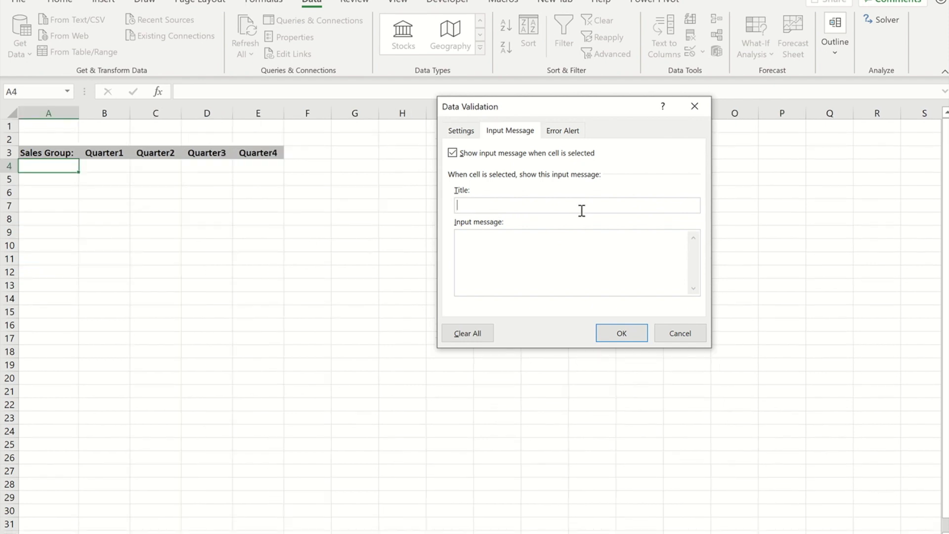
{"action": "type", "text": "Select Region"}
{"action": "left_click", "coordinate": [531, 251]}
{"action": "type", "text": "Only Pick from the list provi"}
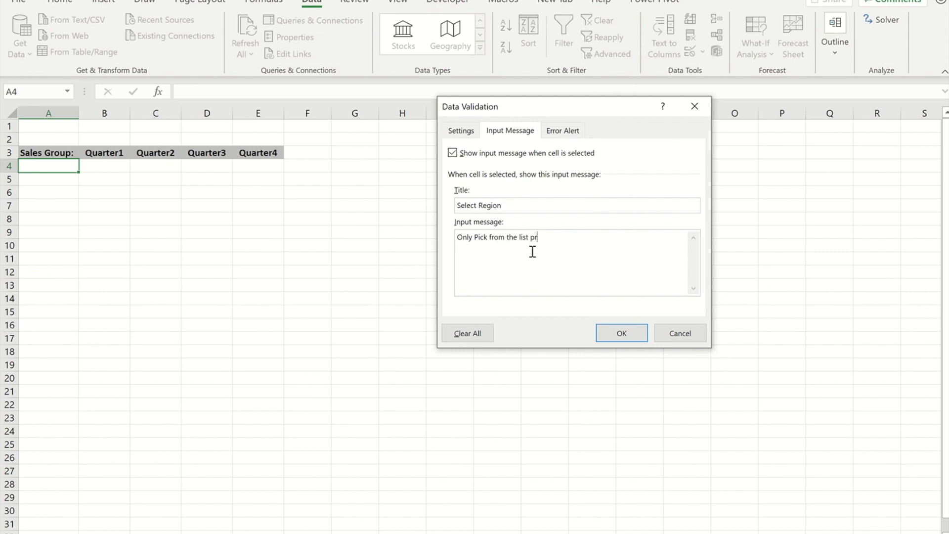
{"action": "type", "text": "ded"}
Preview the Warning and Information styles for the validation's error alert, and set the style to Stop
{"action": "left_click", "coordinate": [562, 132]}
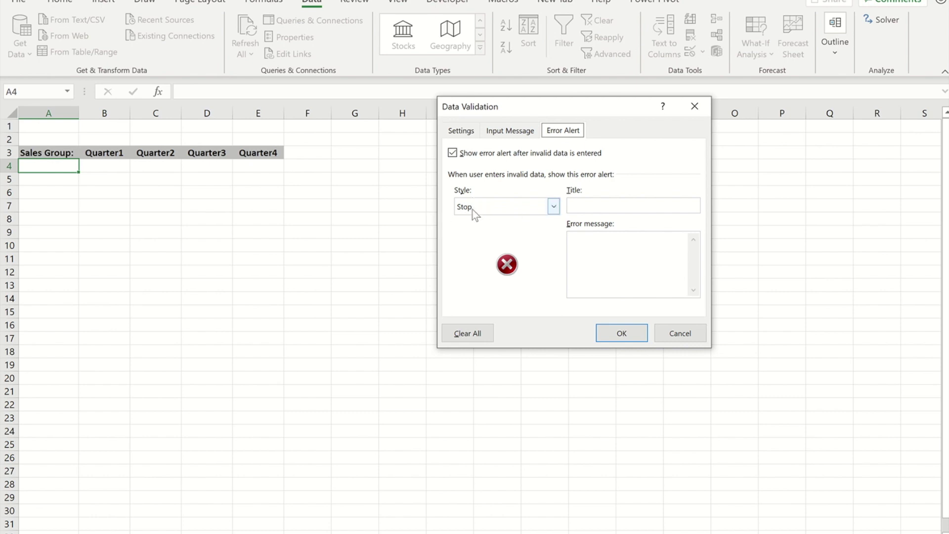
{"action": "left_click", "coordinate": [553, 206]}
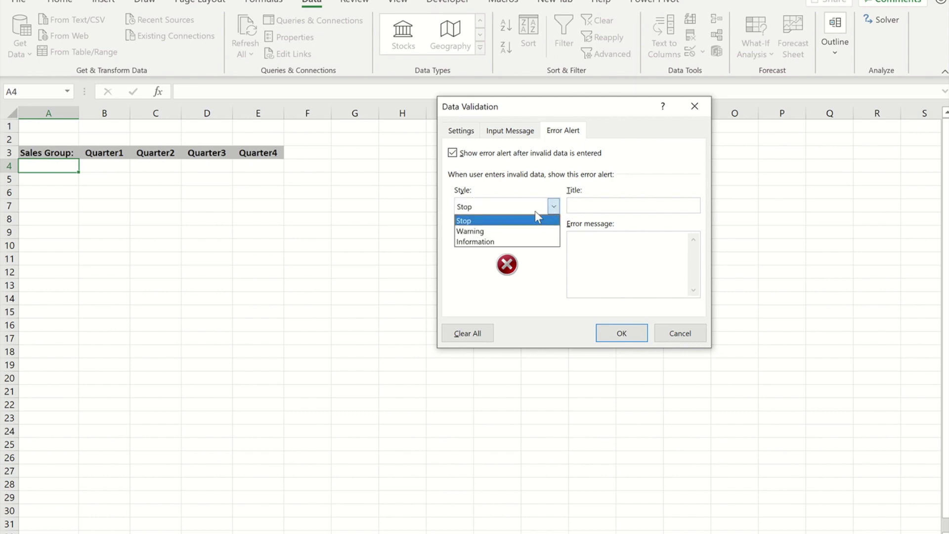
{"action": "left_click", "coordinate": [519, 231]}
{"action": "left_click", "coordinate": [536, 207]}
{"action": "left_click", "coordinate": [527, 241]}
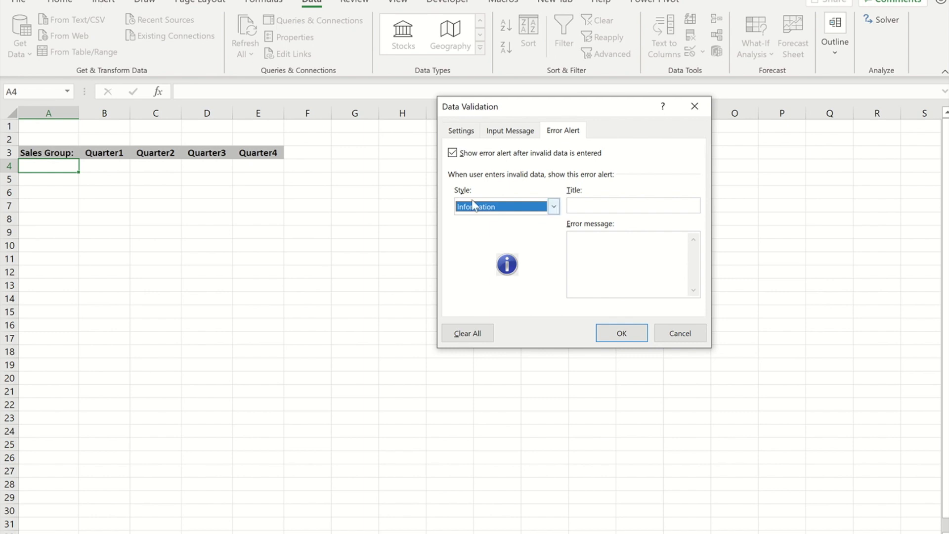
{"action": "left_click", "coordinate": [531, 210]}
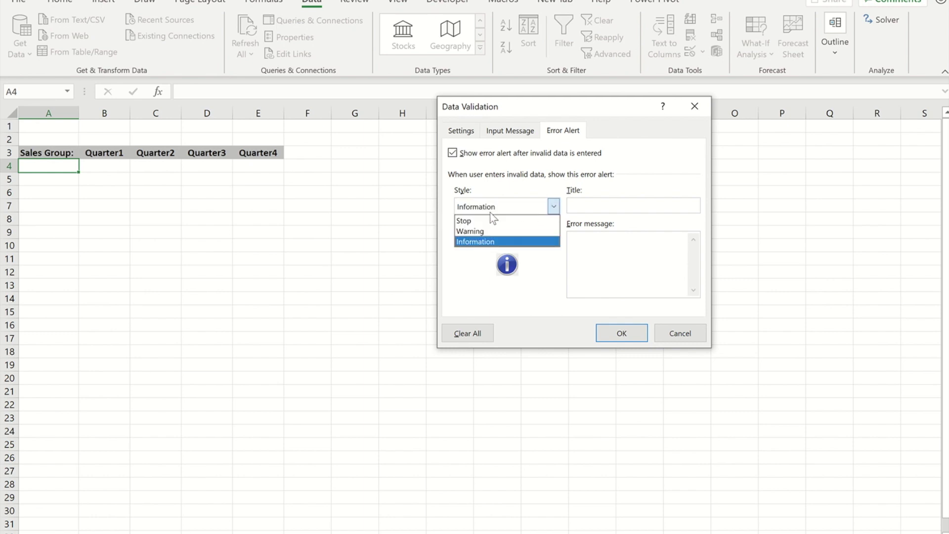
{"action": "left_click", "coordinate": [482, 221]}
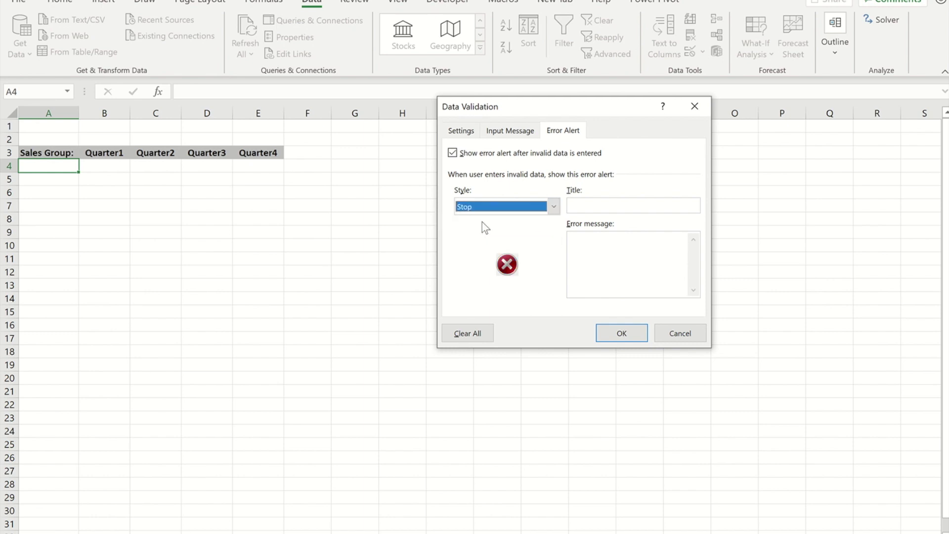
Title the error alert "Error", enter the message "Your Choice was not on the the list. Try Again.", and apply the validation
{"action": "left_click", "coordinate": [594, 207]}
{"action": "type", "text": "Error"}
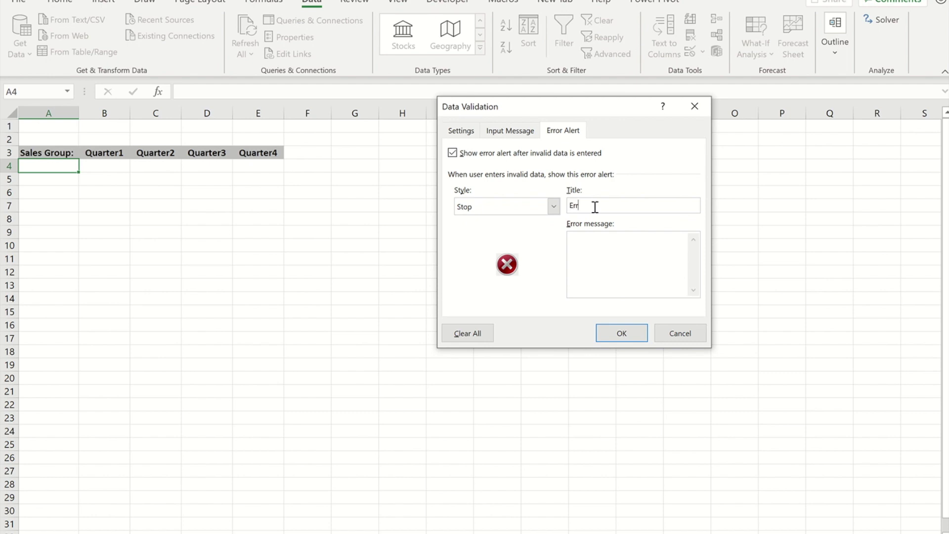
{"action": "left_click", "coordinate": [589, 253]}
{"action": "type", "text": "Yourt"}
{"action": "key", "text": "BackSpace"}
{"action": "key", "text": "BackSpace"}
{"action": "key", "text": "BackSpace"}
{"action": "type", "text": "r Choice was on"}
{"action": "key", "text": "BackSpace"}
{"action": "type", "text": "not on the the list. Try Again."}
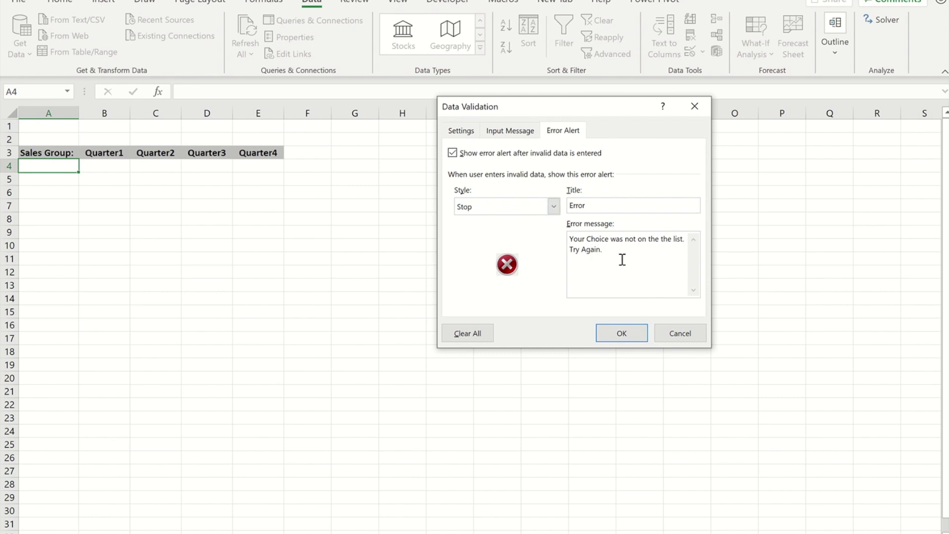
{"action": "left_click", "coordinate": [621, 335]}
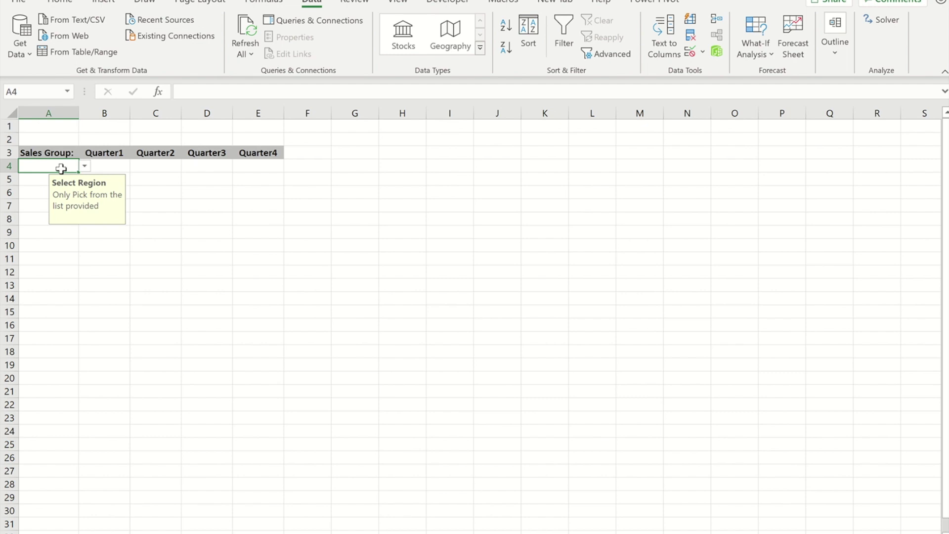
Test cell A4's validation by viewing its choices and entering the invalid value "ds", and cancel the entry
{"action": "left_click", "coordinate": [85, 166]}
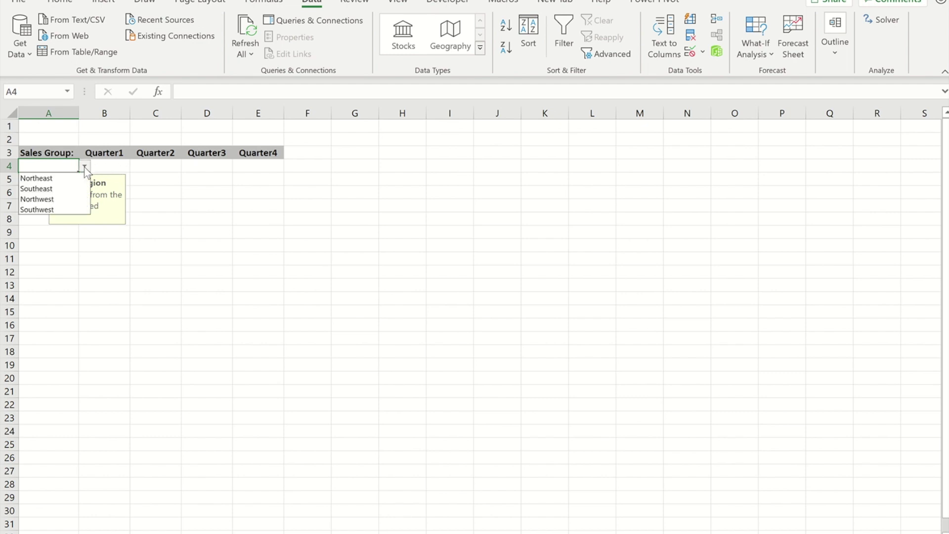
{"action": "left_click", "coordinate": [28, 169]}
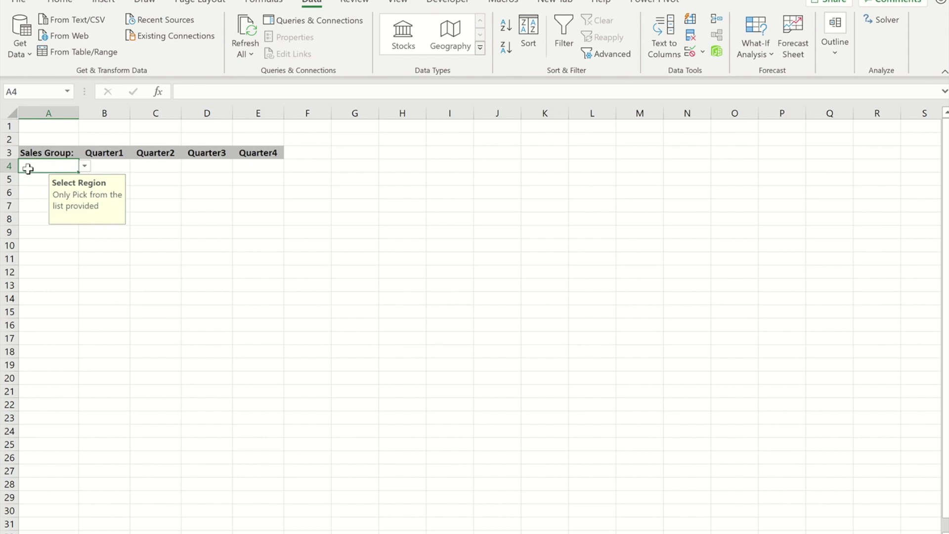
{"action": "type", "text": "ds"}
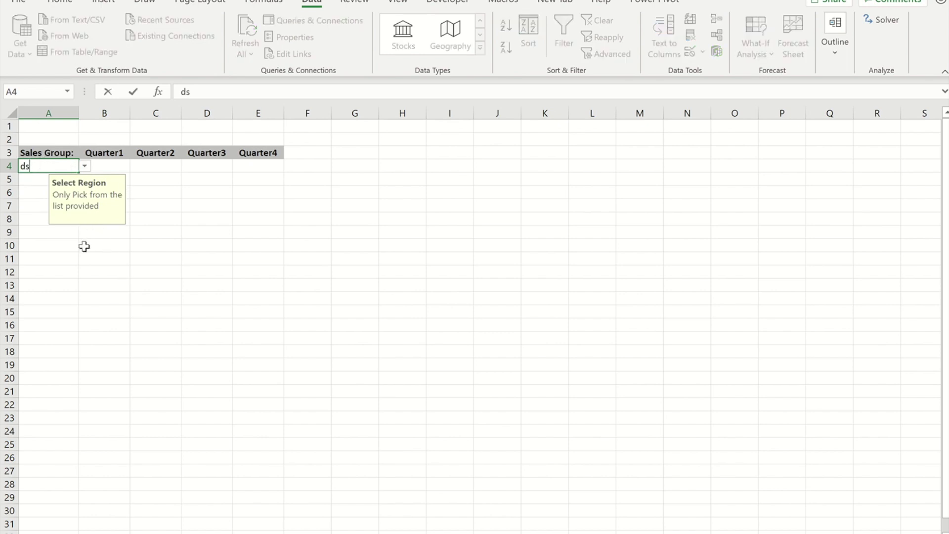
{"action": "key", "text": "Return"}
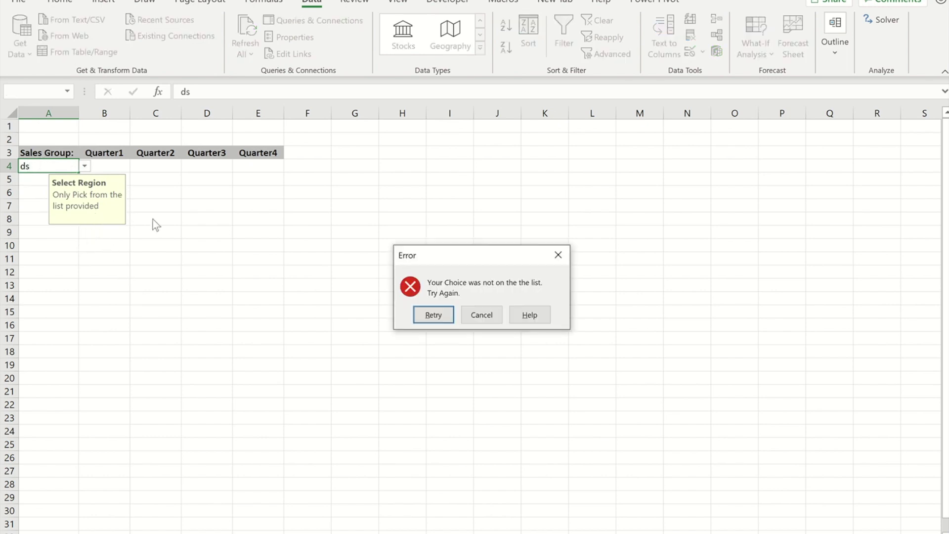
{"action": "left_click_drag", "start_coordinate": [464, 252], "coordinate": [202, 190]}
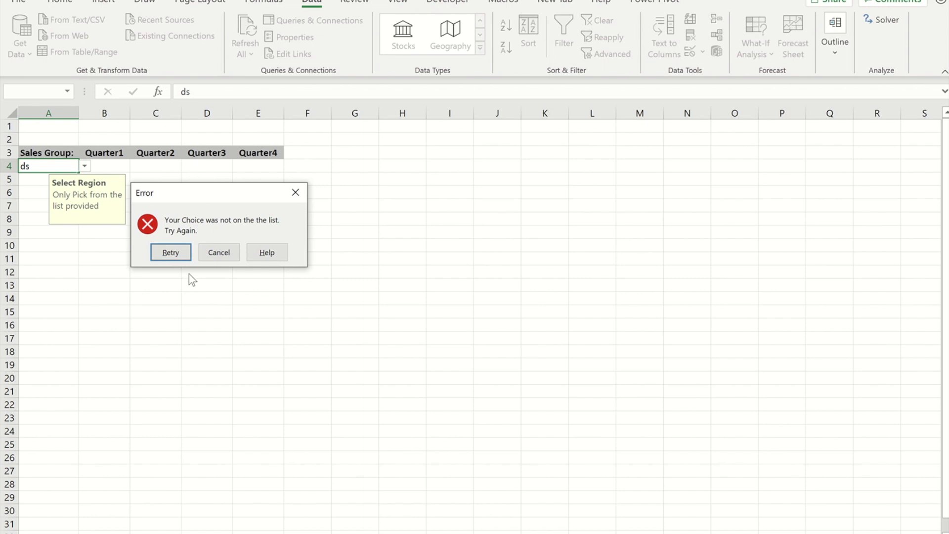
{"action": "left_click", "coordinate": [219, 252]}
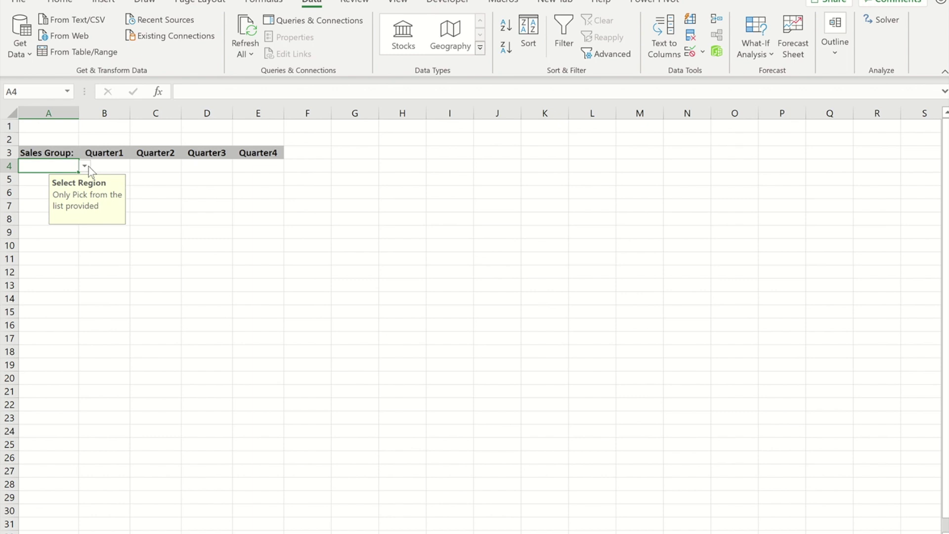
Choose Northeast from the validation list in cell A4
{"action": "left_click", "coordinate": [85, 166]}
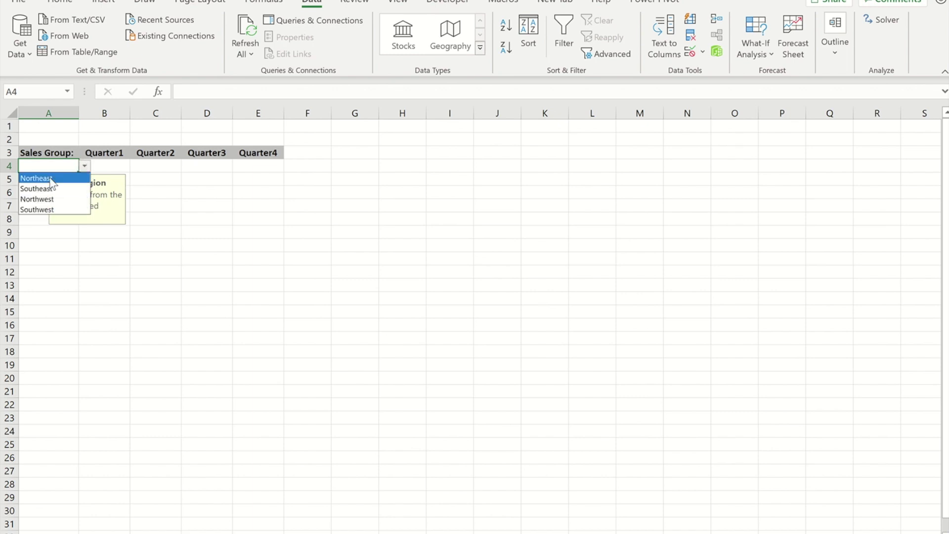
{"action": "left_click", "coordinate": [50, 179]}
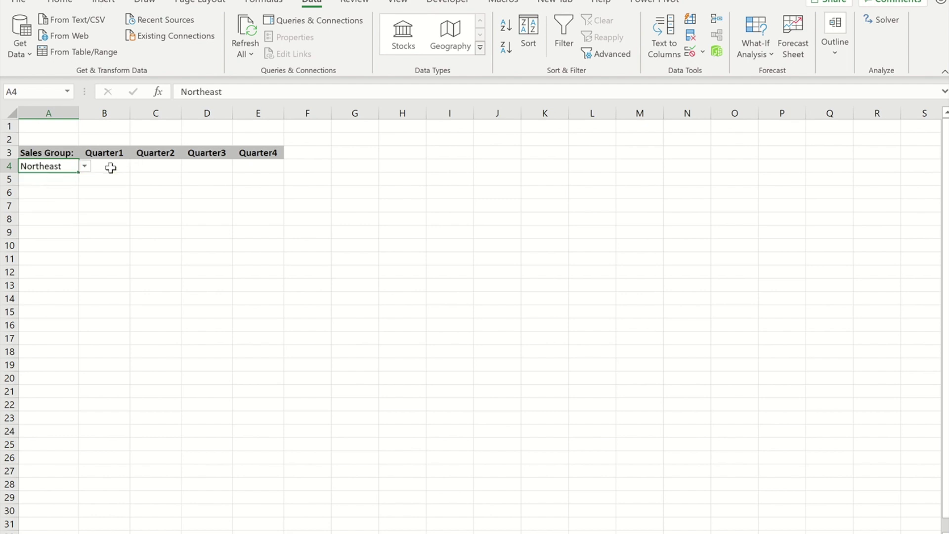
Start a VLOOKUP formula in cell B4 and set A4 as its lookup value in the function arguments
{"action": "left_click", "coordinate": [110, 167]}
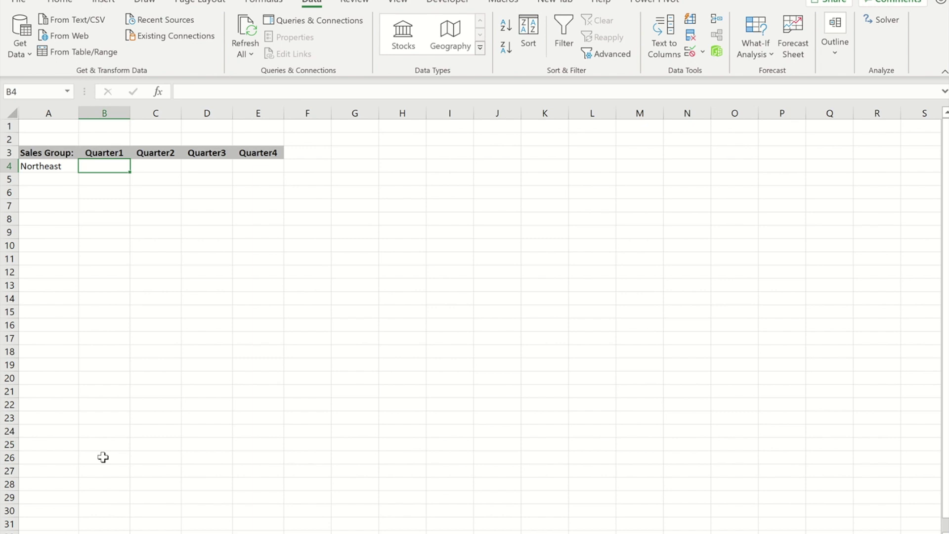
{"action": "type", "text": "=vl"}
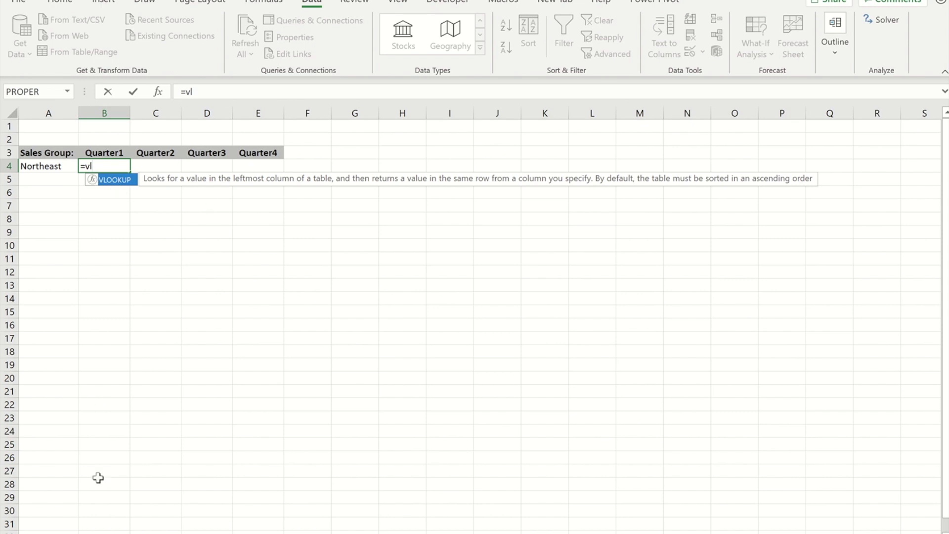
{"action": "key", "text": "Tab"}
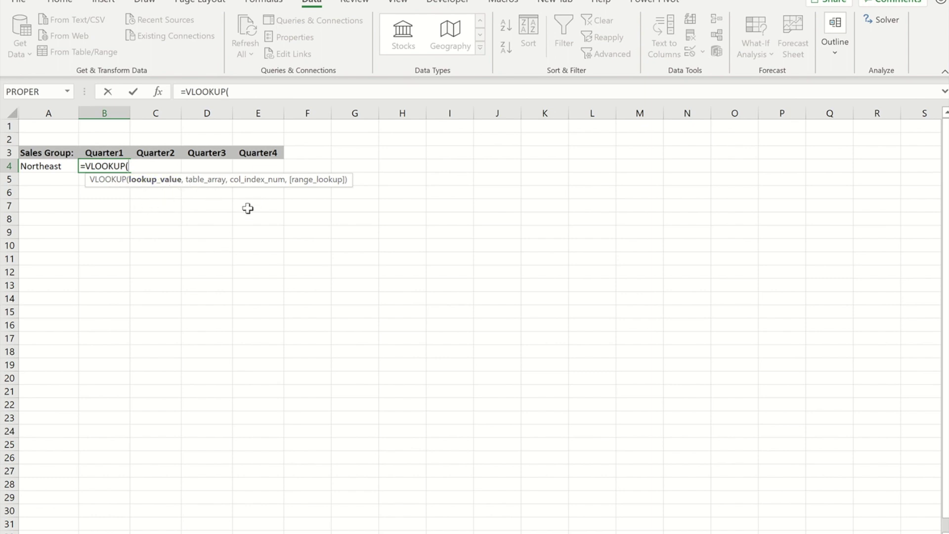
{"action": "left_click", "coordinate": [159, 90]}
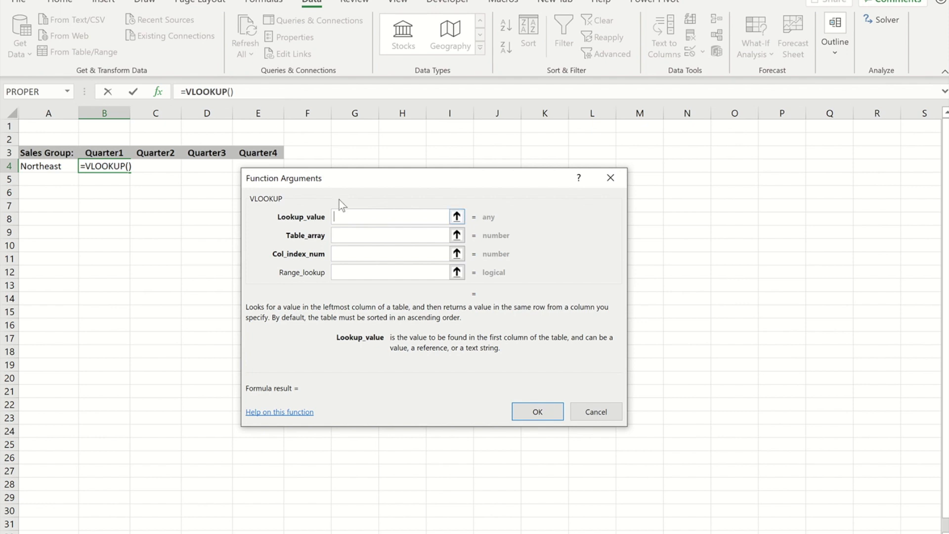
{"action": "left_click", "coordinate": [47, 165]}
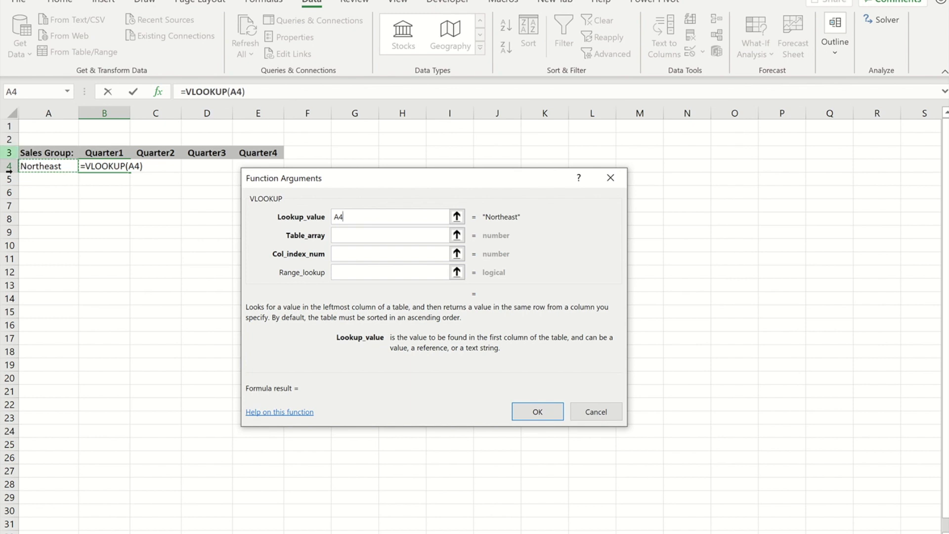
Set the VLOOKUP table array to the absolute range Figures!$A$5:$E$8
{"action": "left_click", "coordinate": [335, 236]}
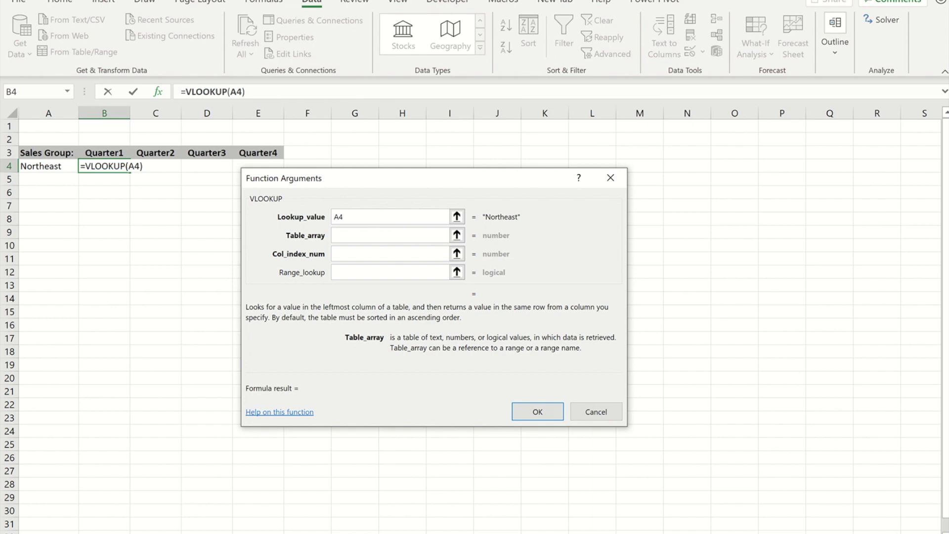
{"action": "left_click", "coordinate": [362, 526]}
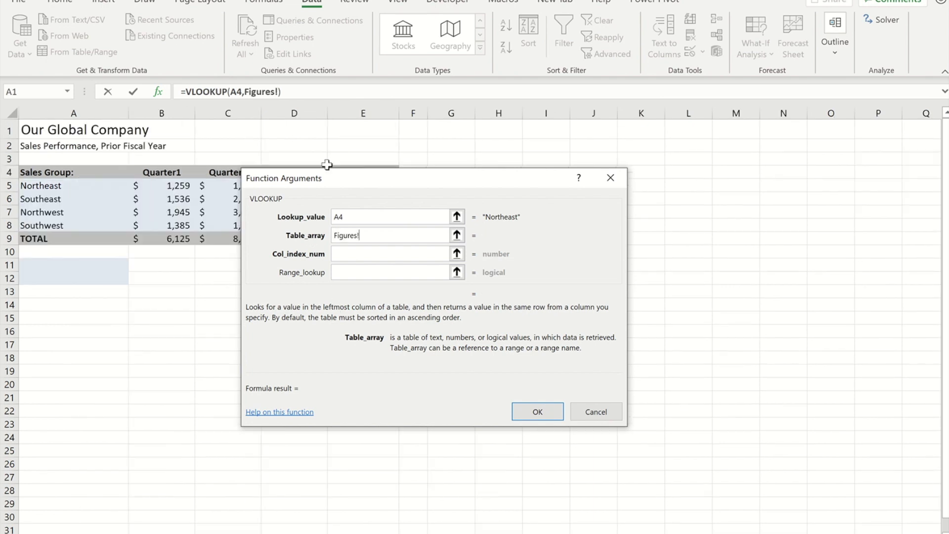
{"action": "left_click_drag", "start_coordinate": [336, 176], "coordinate": [558, 169]}
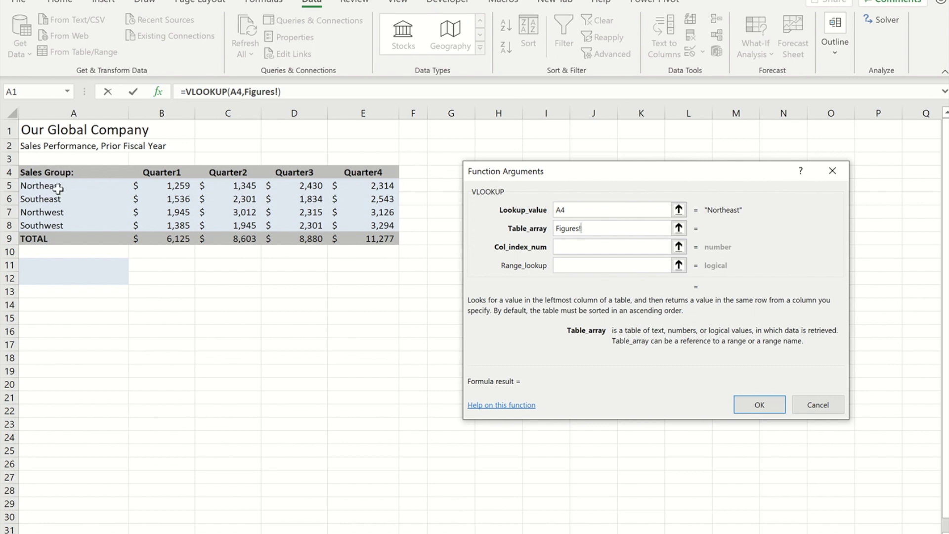
{"action": "left_click_drag", "start_coordinate": [47, 187], "coordinate": [42, 227]}
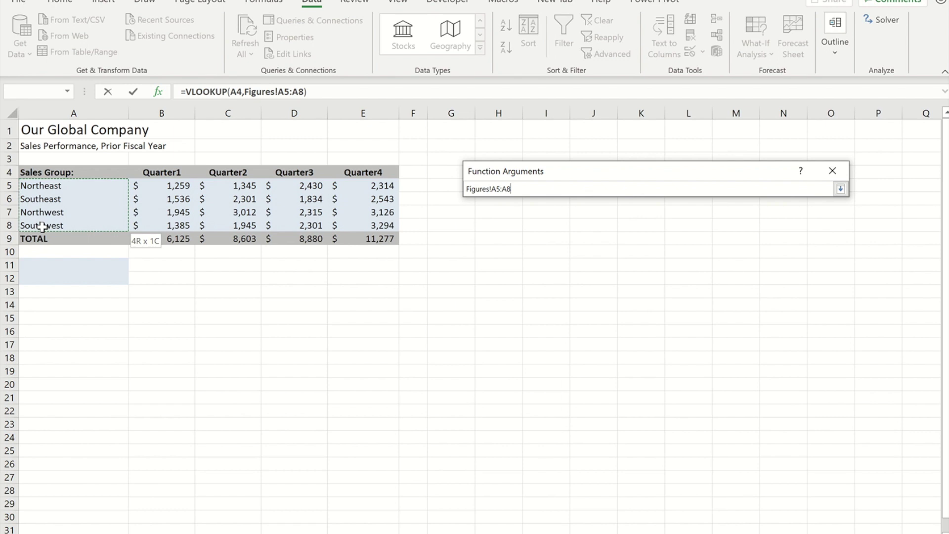
{"action": "left_click_drag", "start_coordinate": [42, 227], "coordinate": [387, 227]}
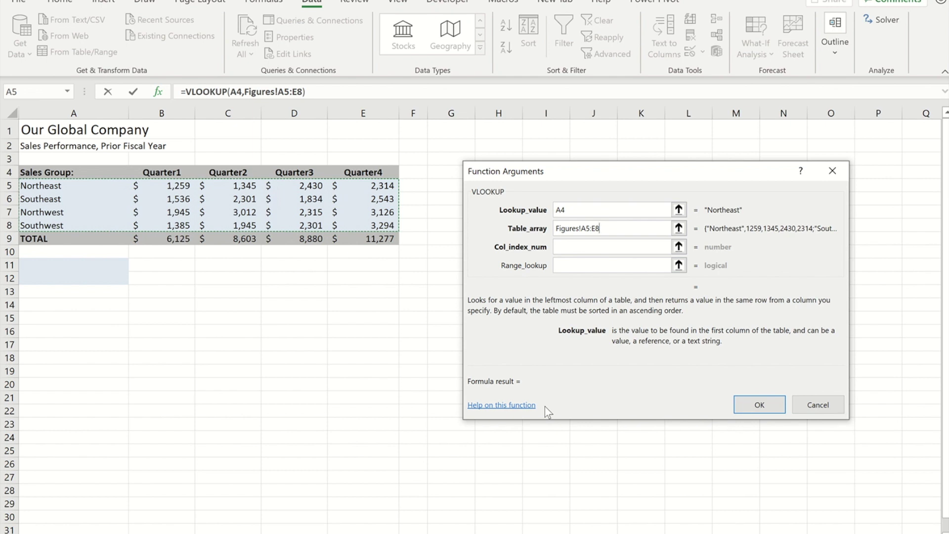
{"action": "key", "text": "F4"}
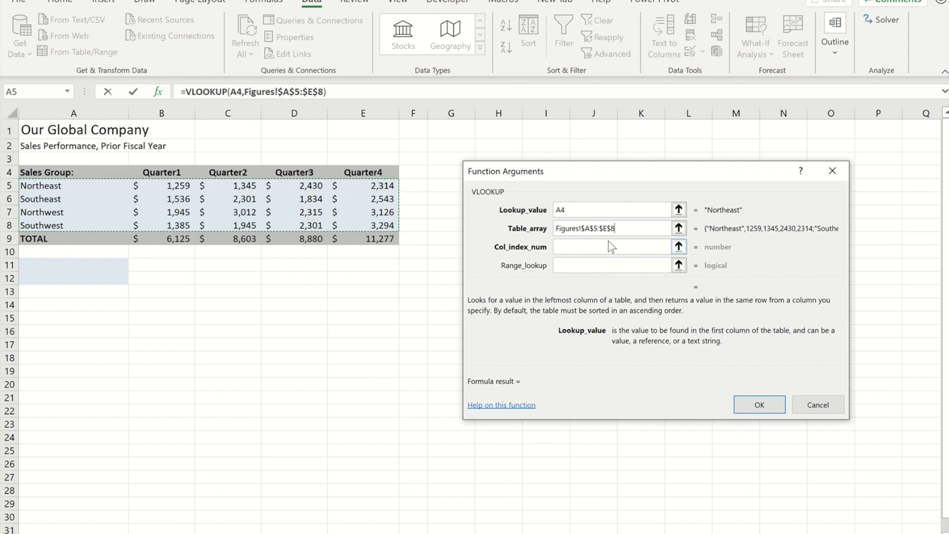
Set the VLOOKUP column index to 2 and the range lookup to False, and insert the formula
{"action": "left_click", "coordinate": [586, 250]}
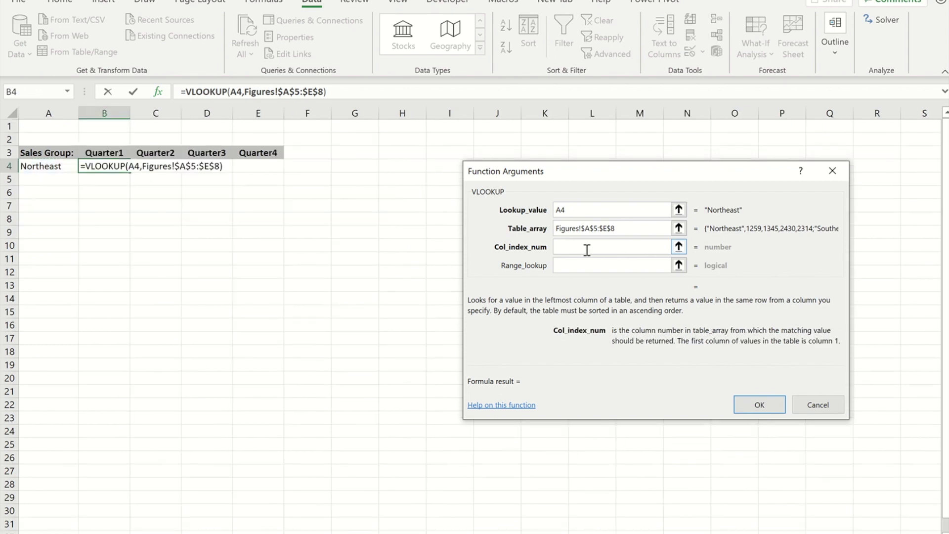
{"action": "type", "text": "2"}
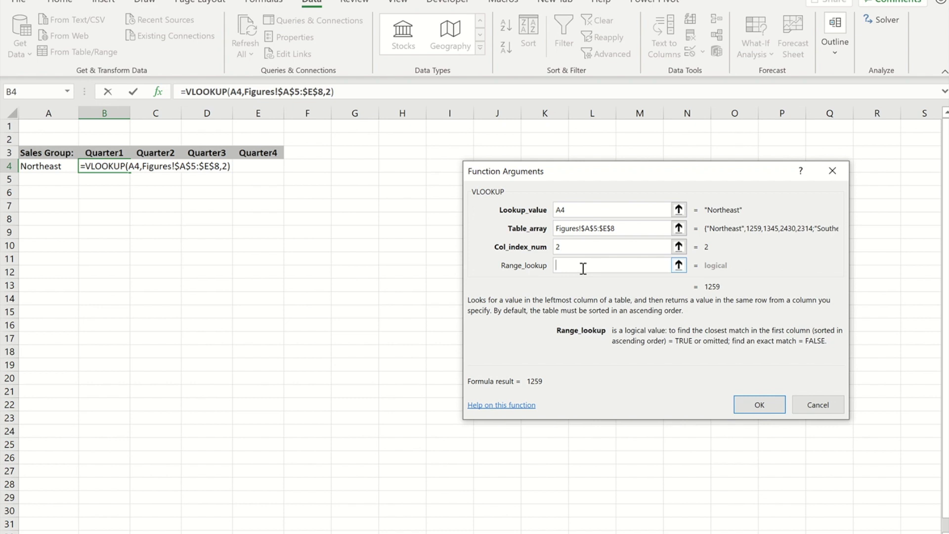
{"action": "type", "text": "False"}
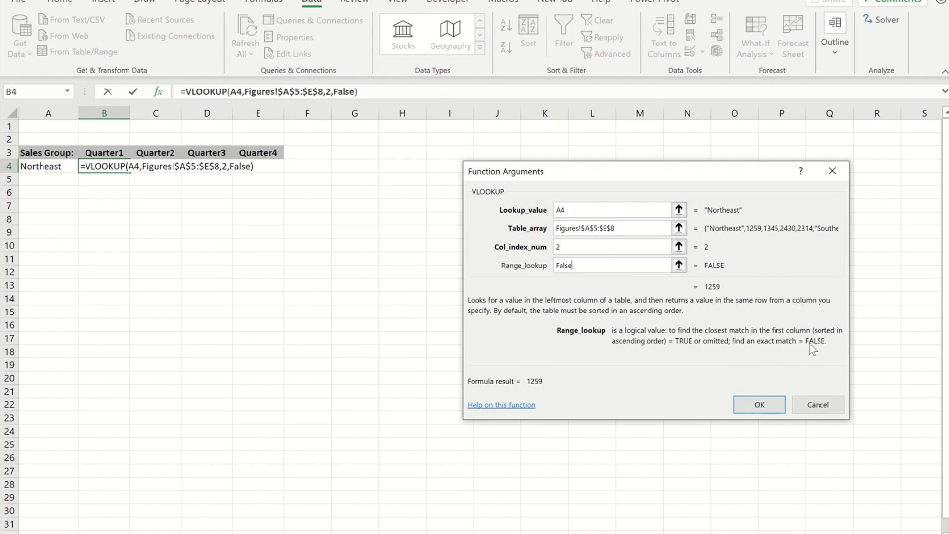
{"action": "left_click", "coordinate": [760, 405]}
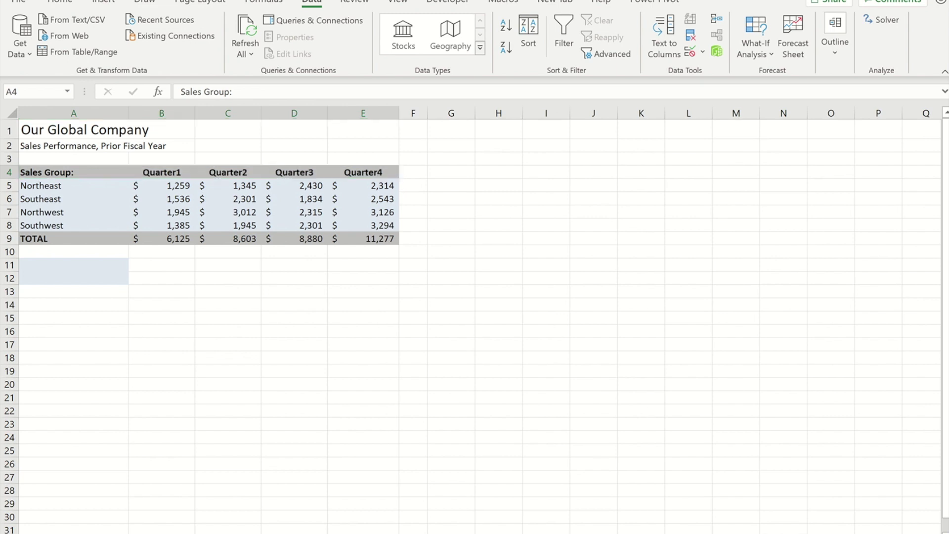
Return to the lookup sheet, make the A4 reference in B4's VLOOKUP absolute, and fill the formula across to E4
{"action": "key", "text": "ctrl+Page_Down"}
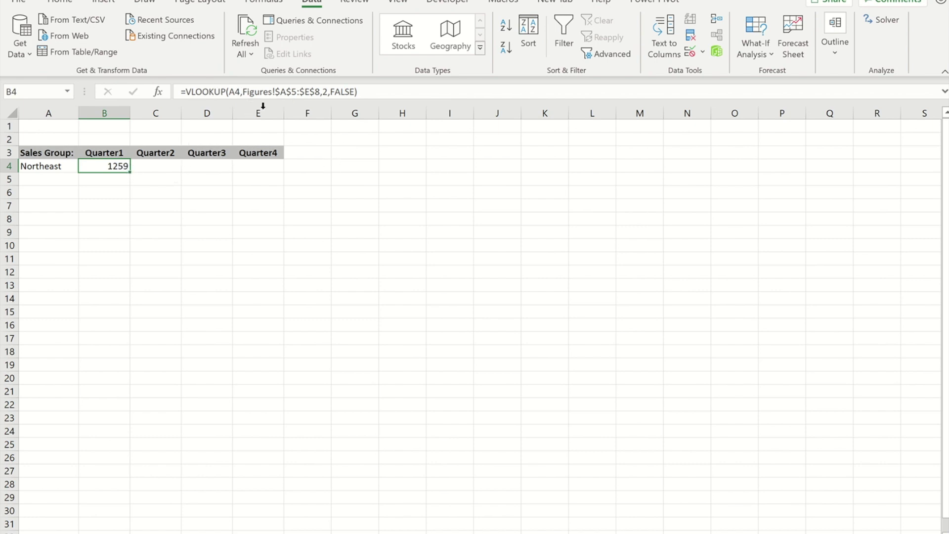
{"action": "left_click", "coordinate": [234, 92]}
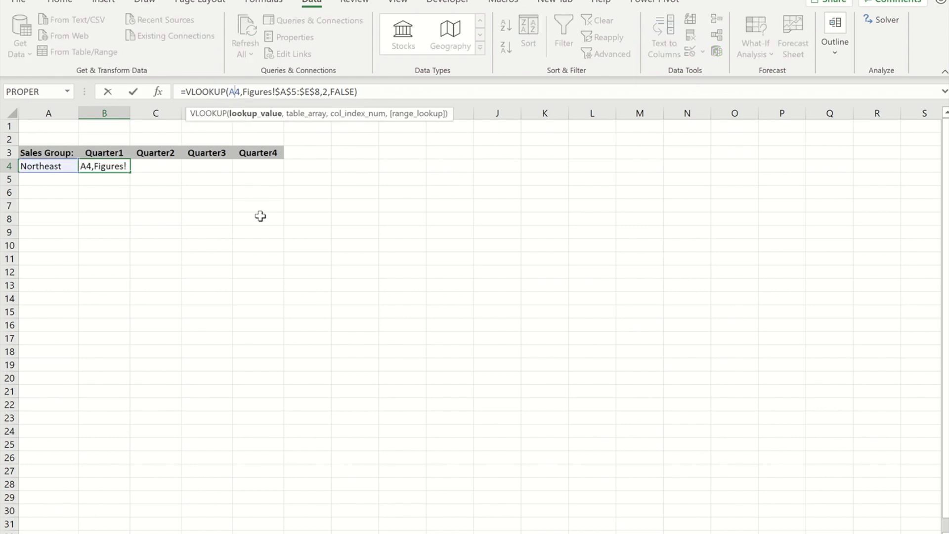
{"action": "key", "text": "F4"}
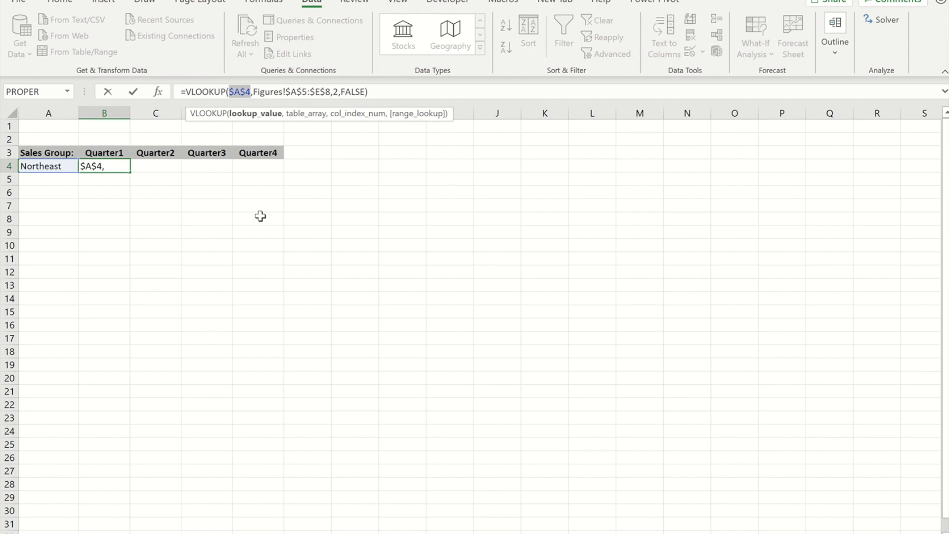
{"action": "key", "text": "ctrl+Return"}
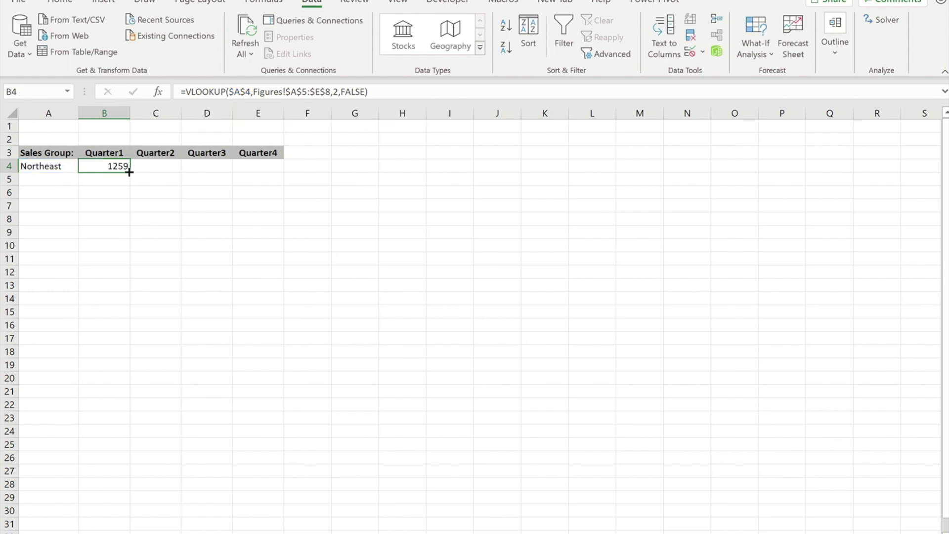
{"action": "left_click_drag", "start_coordinate": [129, 174], "coordinate": [278, 171]}
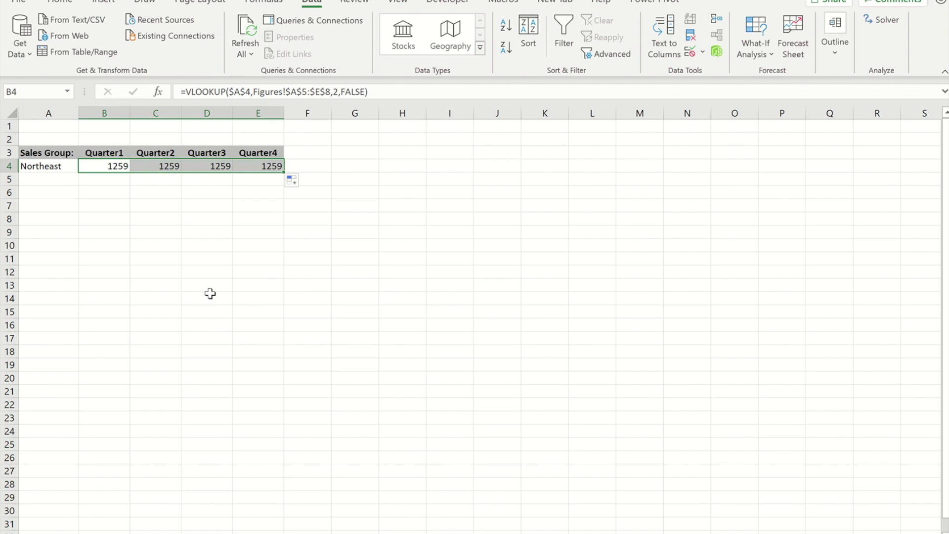
Enter the column index numbers 2 through 5 as a series in cells B2:E2
{"action": "left_click", "coordinate": [106, 140]}
{"action": "type", "text": "2"}
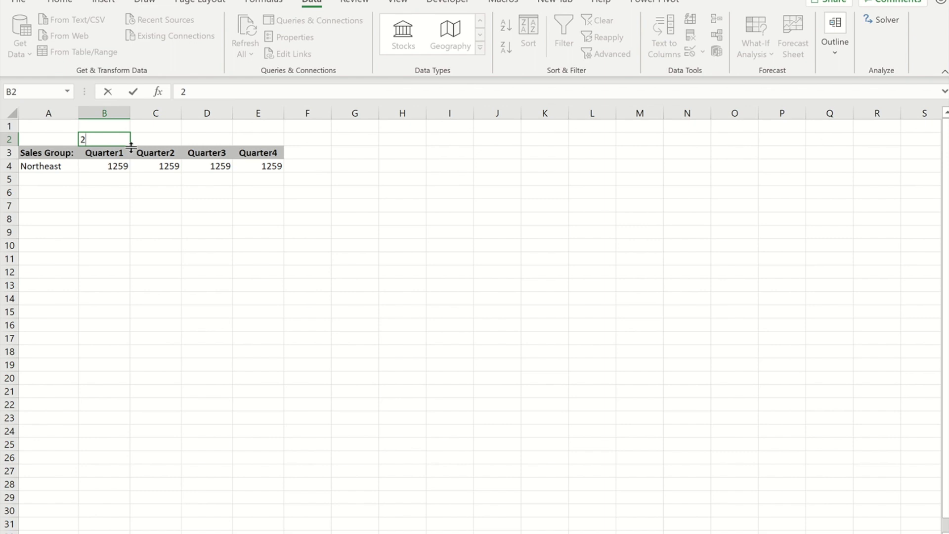
{"action": "left_click_drag", "start_coordinate": [131, 144], "coordinate": [259, 144]}
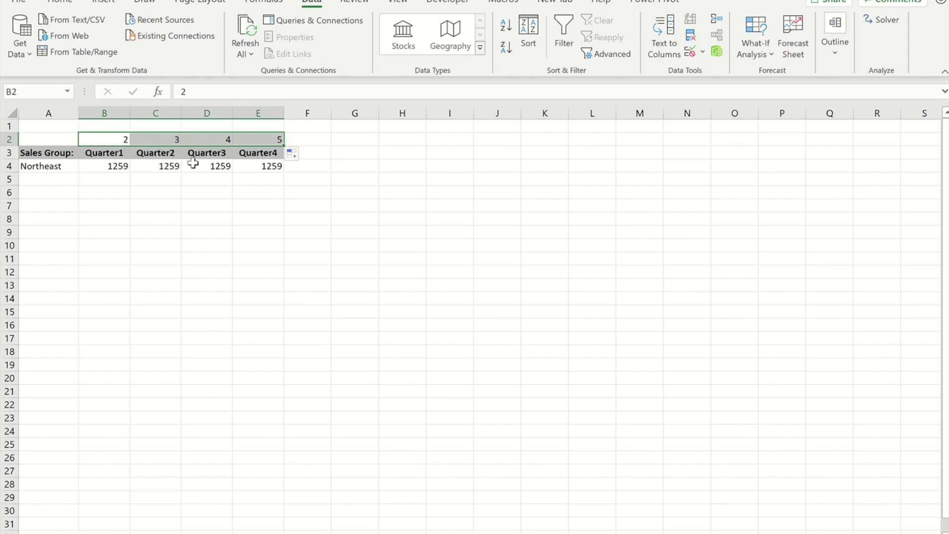
Replace the fixed column index in B4's VLOOKUP with a reference to B2 and fill the formula across to E4
{"action": "left_click", "coordinate": [113, 167]}
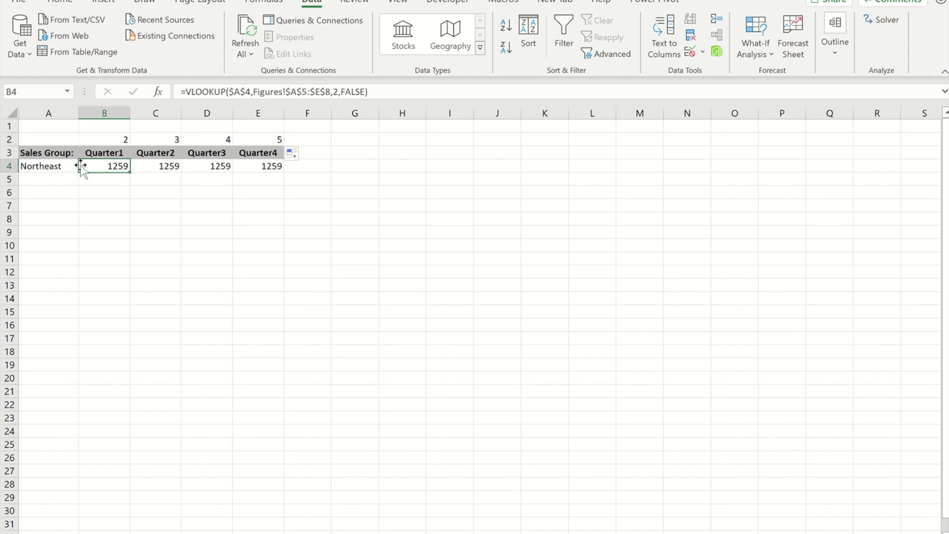
{"action": "left_click", "coordinate": [341, 91]}
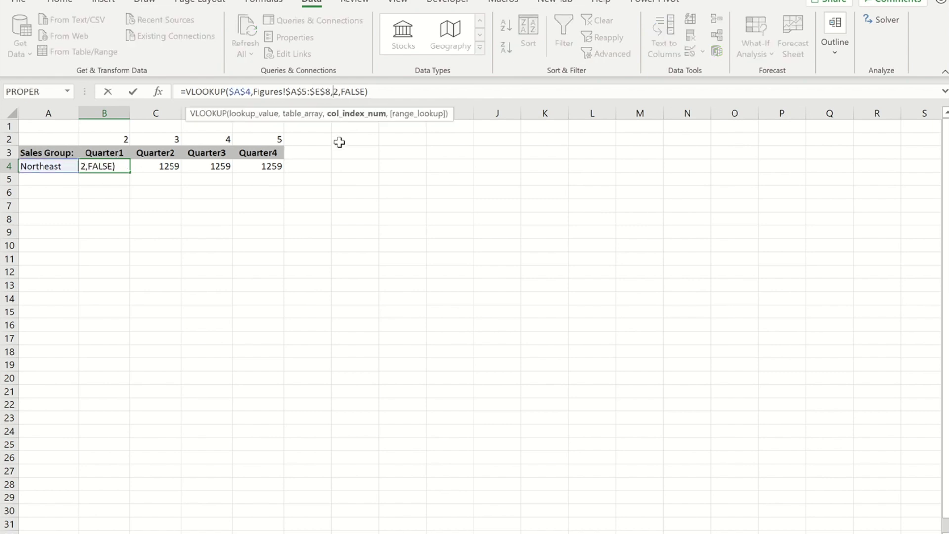
{"action": "key", "text": "Delete"}
{"action": "left_click", "coordinate": [112, 138]}
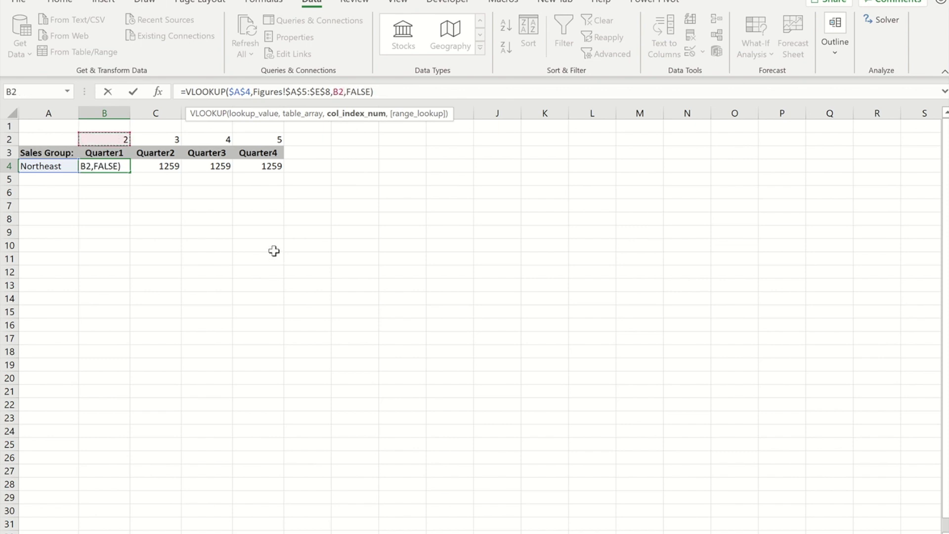
{"action": "key", "text": "ctrl+Return"}
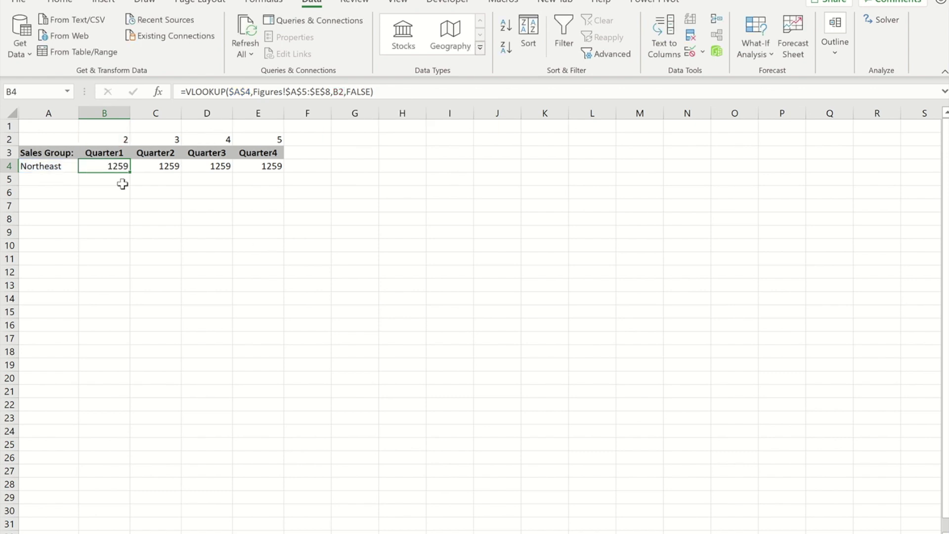
{"action": "left_click_drag", "start_coordinate": [129, 172], "coordinate": [283, 172]}
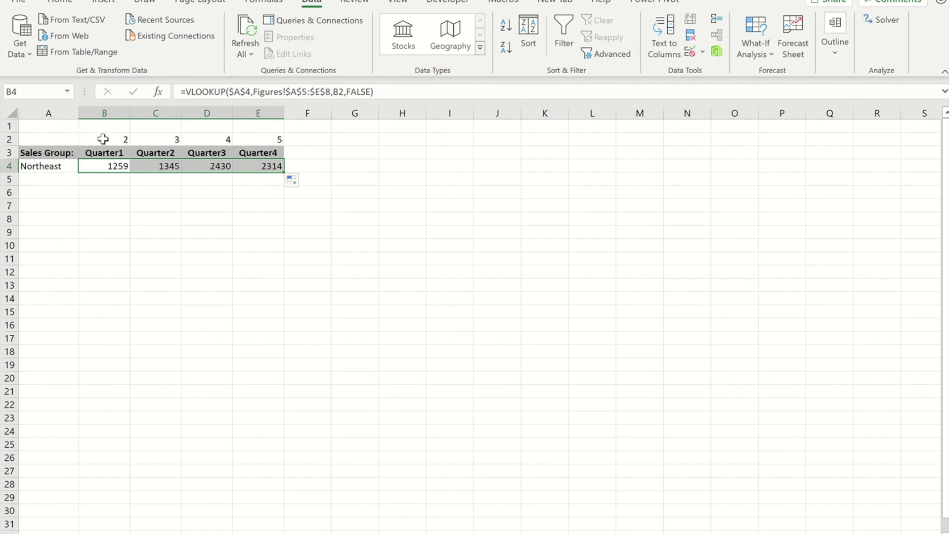
Color the helper numbers in B2:E2 white, and delete the contents of those cells
{"action": "left_click_drag", "start_coordinate": [102, 138], "coordinate": [265, 142]}
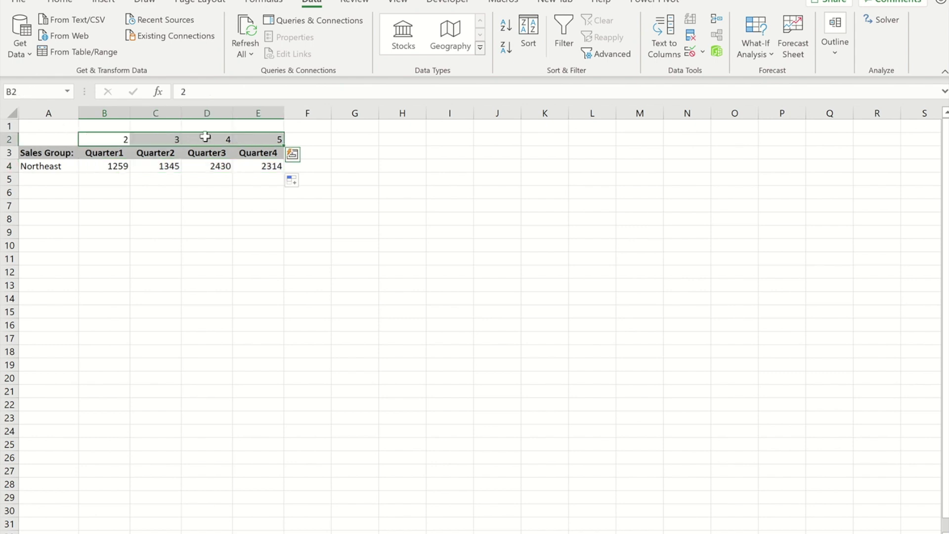
{"action": "left_click", "coordinate": [60, 3]}
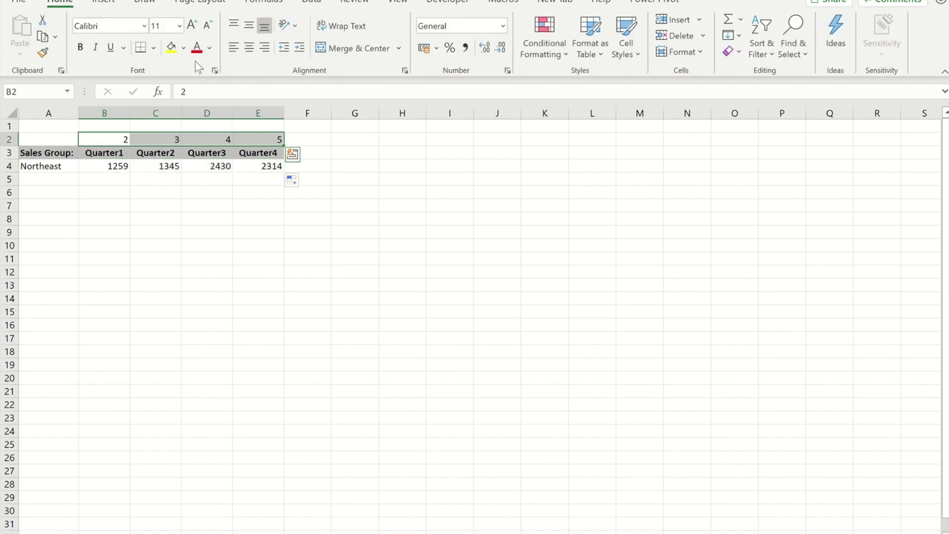
{"action": "left_click", "coordinate": [210, 48]}
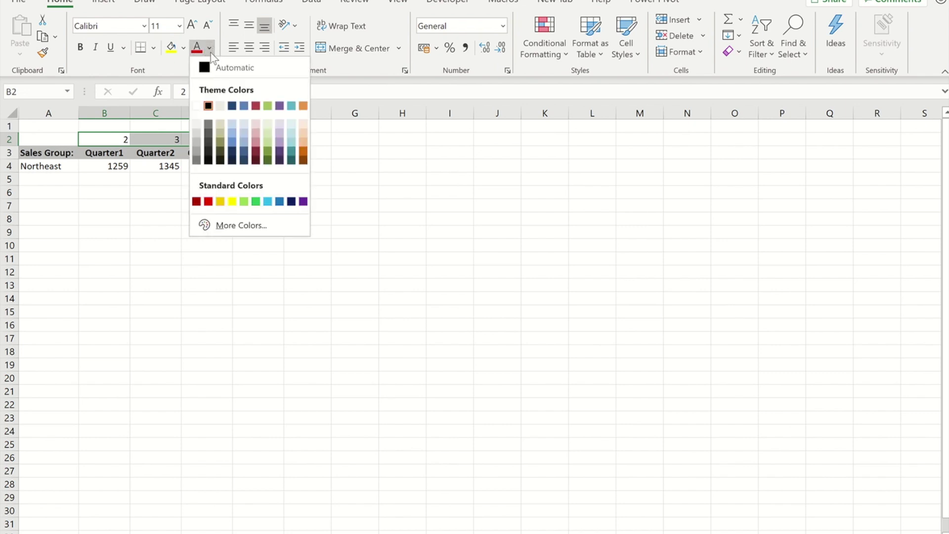
{"action": "left_click", "coordinate": [196, 106]}
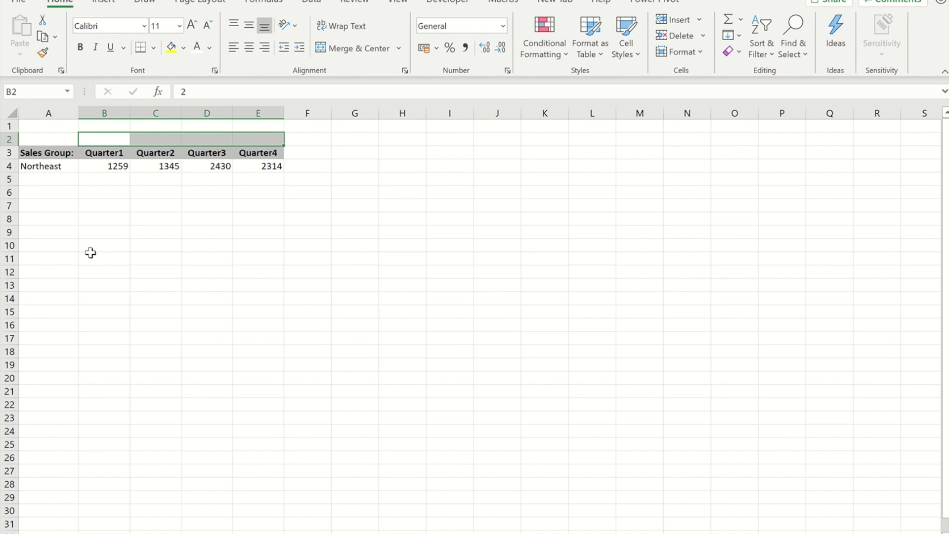
{"action": "key", "text": "Delete"}
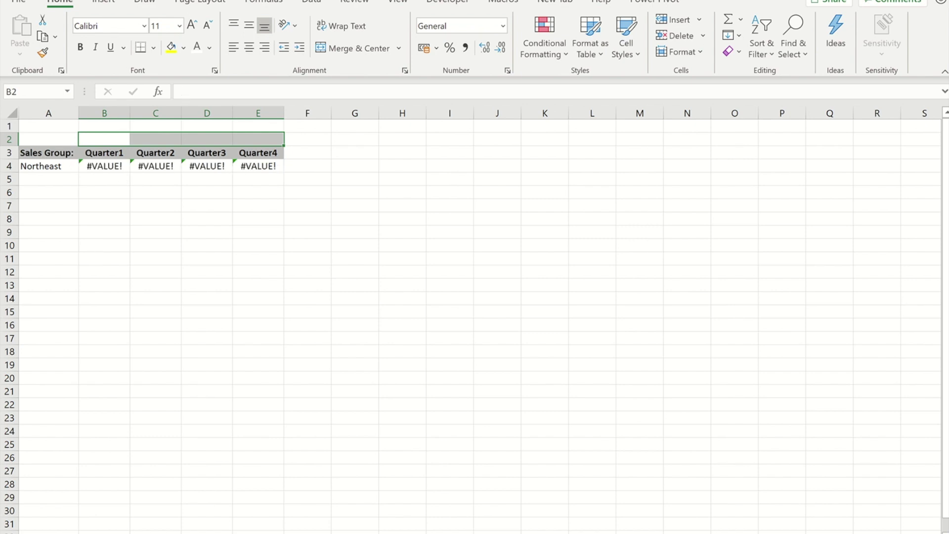
Test the formula =COLUMN(b4) in cell G5, and clear the cell
{"action": "left_click", "coordinate": [367, 178]}
{"action": "type", "text": "=col"}
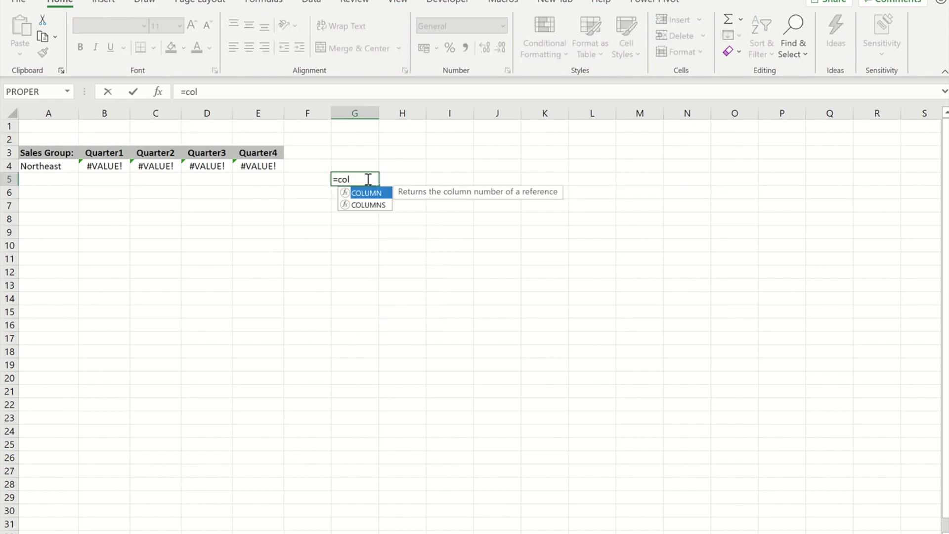
{"action": "key", "text": "Tab"}
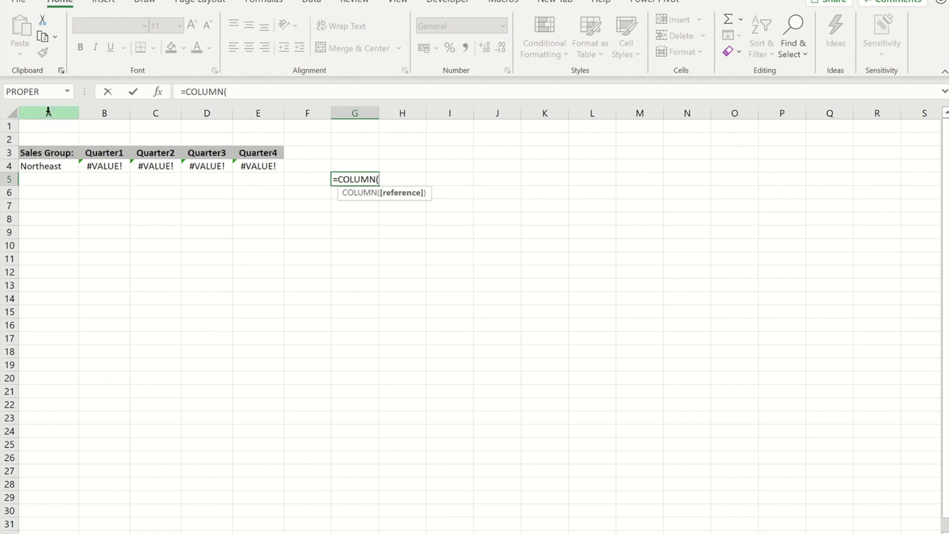
{"action": "type", "text": "b4)"}
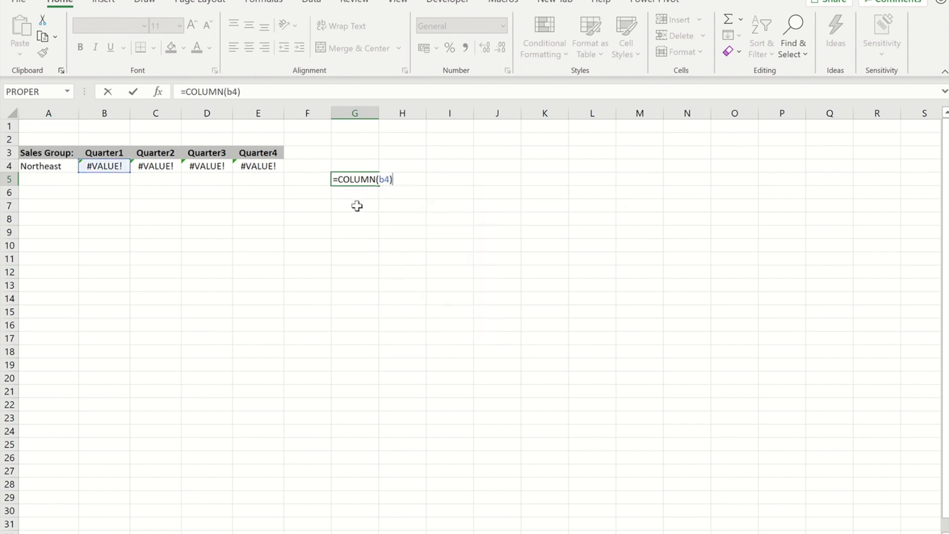
{"action": "key", "text": "ctrl+Return"}
{"action": "key", "text": "Down"}
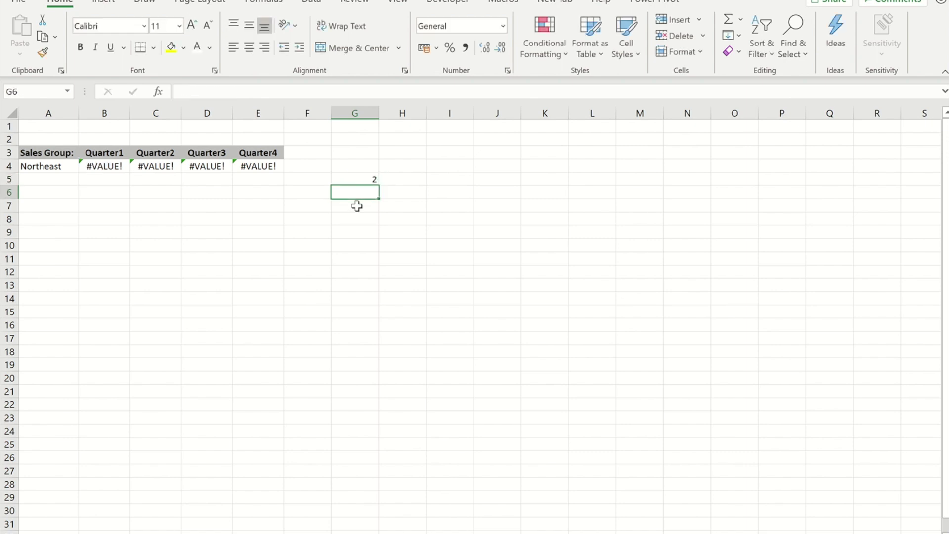
{"action": "left_click", "coordinate": [371, 179]}
{"action": "key", "text": "Delete"}
Replace the B2 reference in B4's VLOOKUP with COLUMN(B3) as the column index and fill the formula across to E4
{"action": "left_click", "coordinate": [102, 167]}
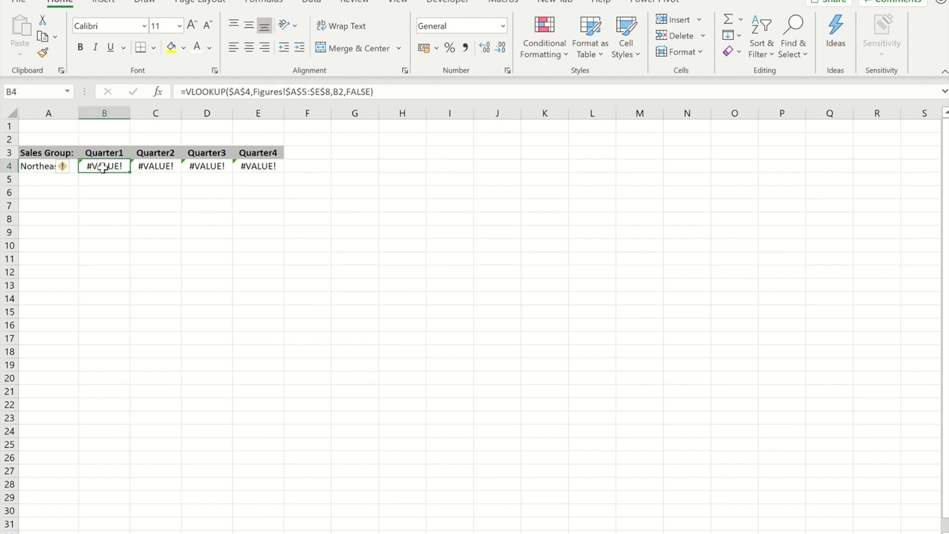
{"action": "left_click", "coordinate": [341, 91]}
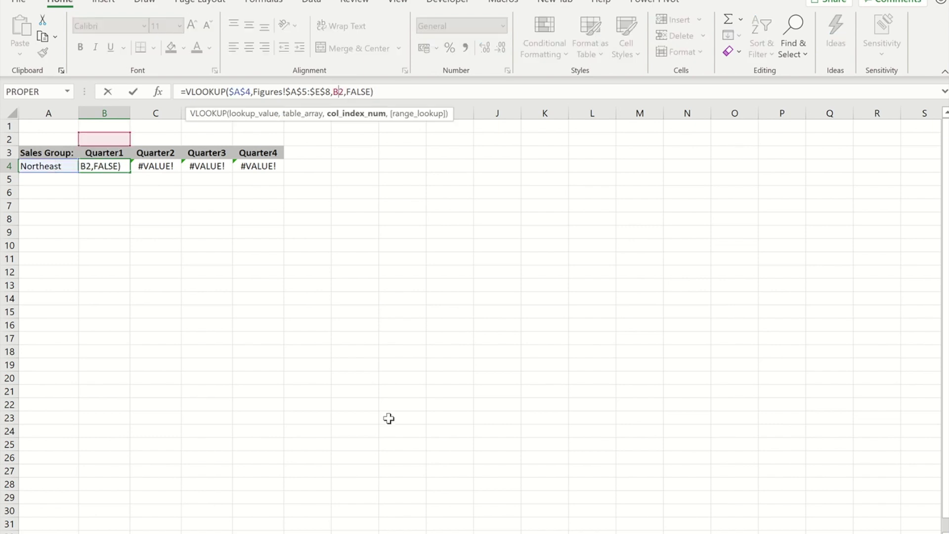
{"action": "key", "text": "BackSpace"}
{"action": "key", "text": "BackSpace"}
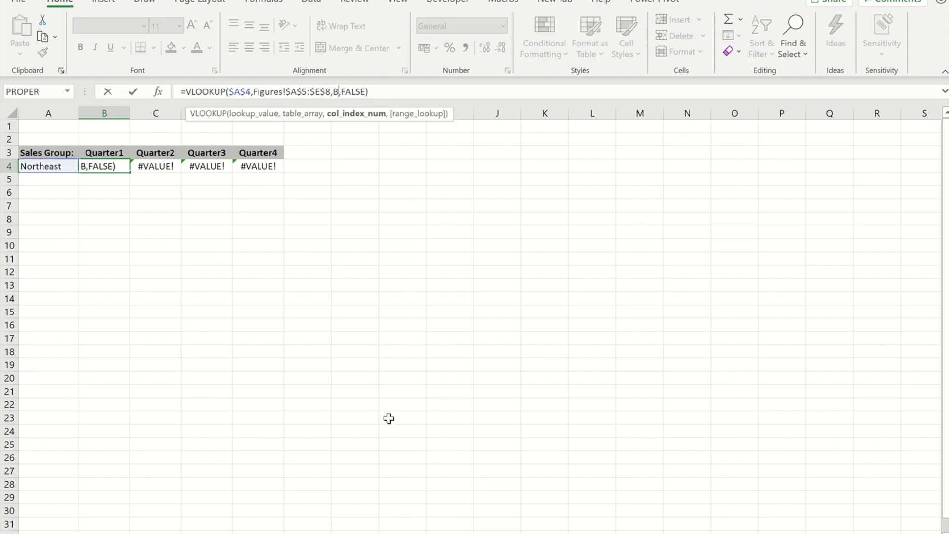
{"action": "type", "text": "Column"}
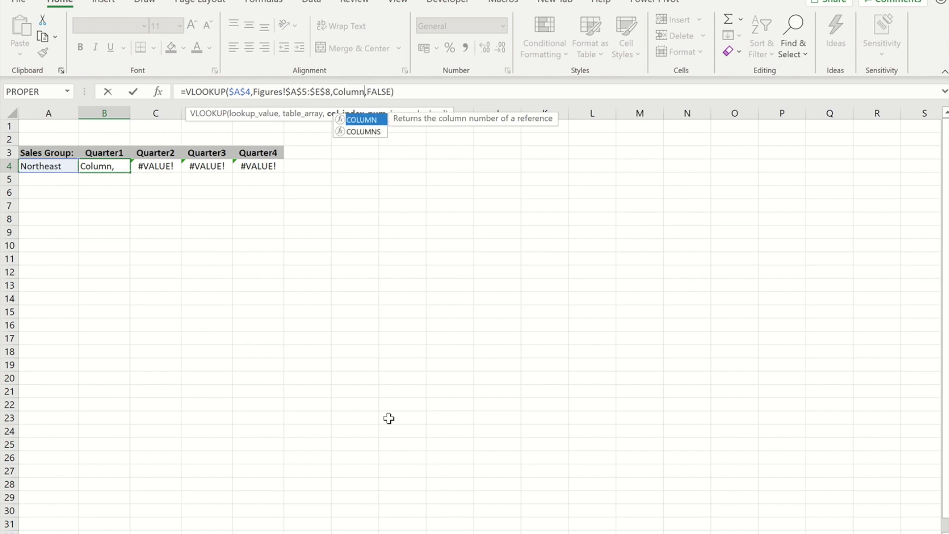
{"action": "type", "text": "("}
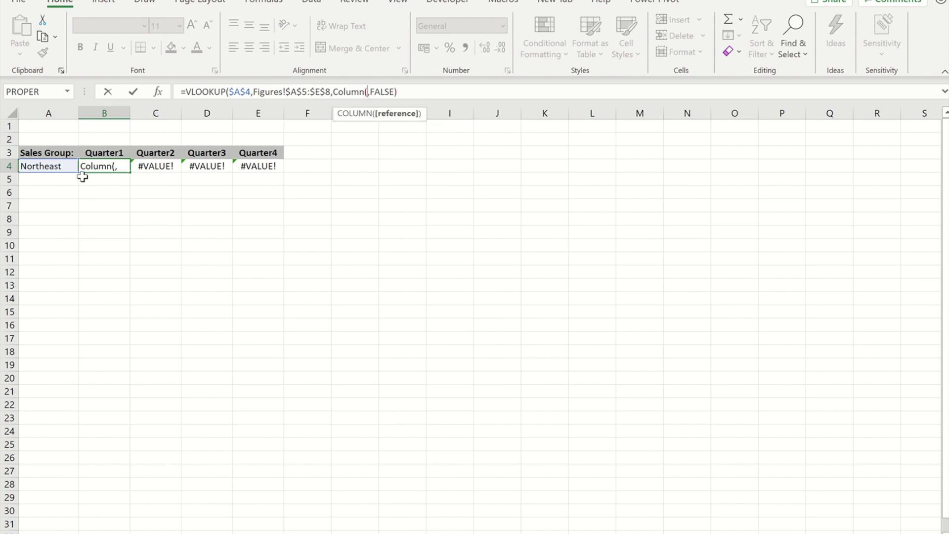
{"action": "left_click", "coordinate": [100, 153]}
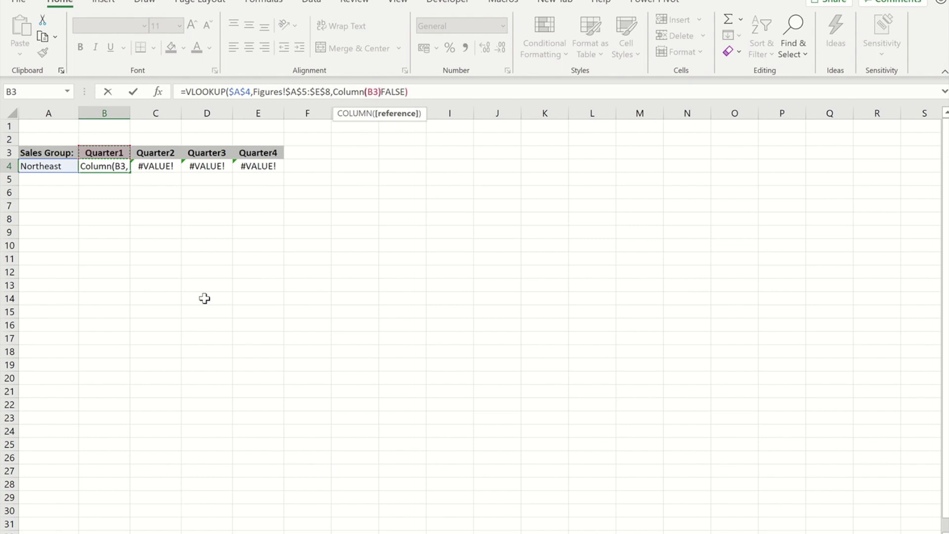
{"action": "type", "text": ","}
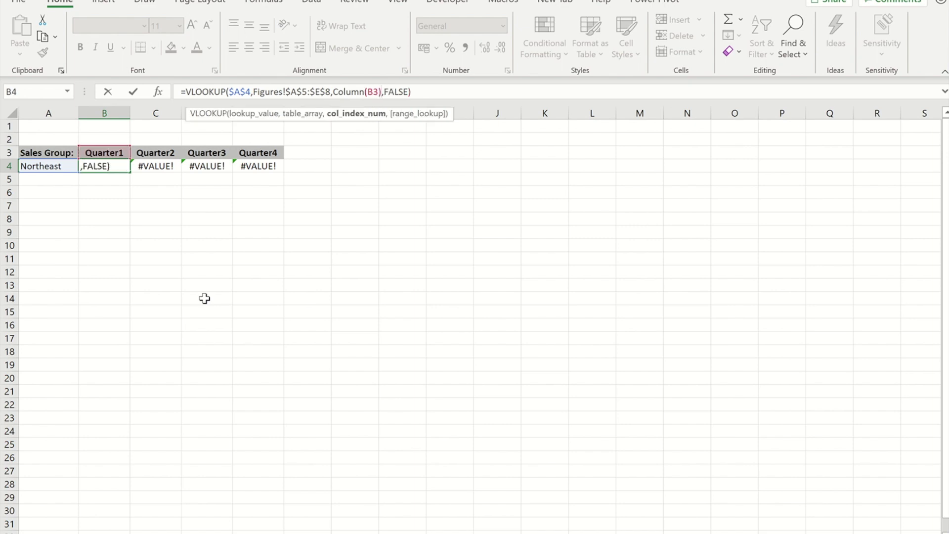
{"action": "key", "text": "ctrl+Return"}
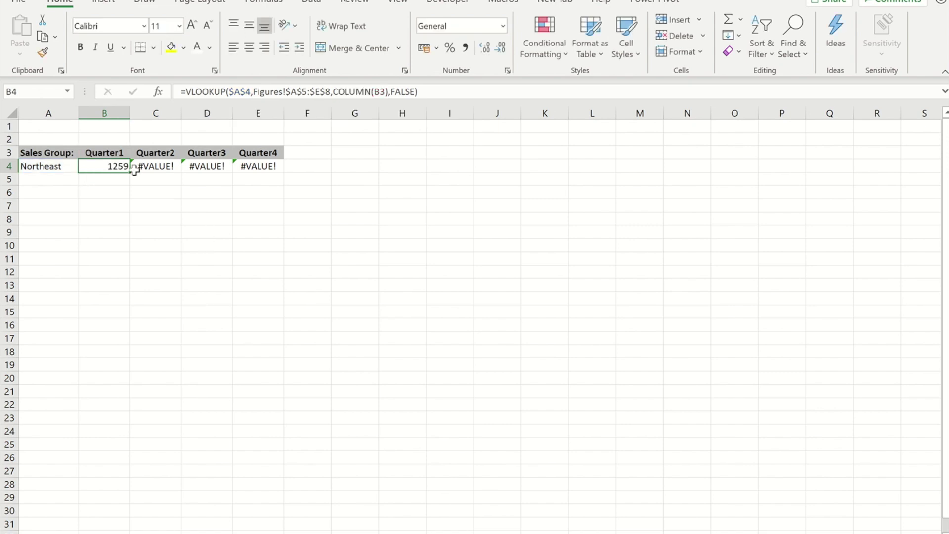
{"action": "left_click_drag", "start_coordinate": [130, 174], "coordinate": [283, 174]}
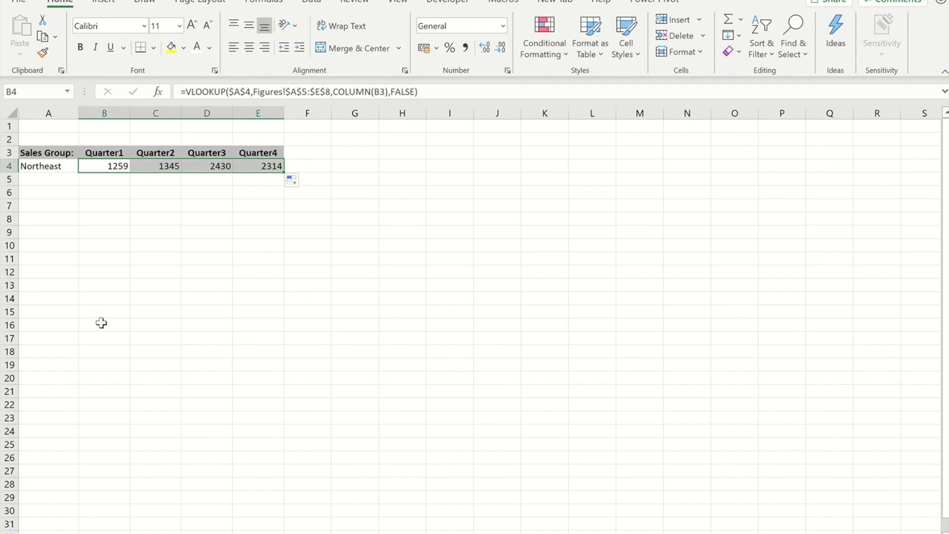
Insert a 3-D pie chart from the sales table A3:E4 and apply the chart style with the dark grey background
{"action": "left_click", "coordinate": [56, 166]}
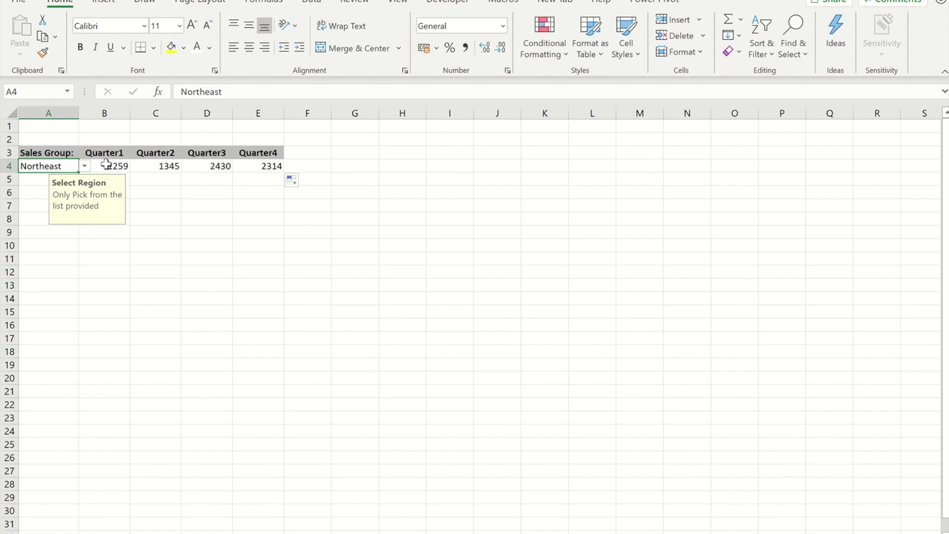
{"action": "key", "text": "ctrl+a"}
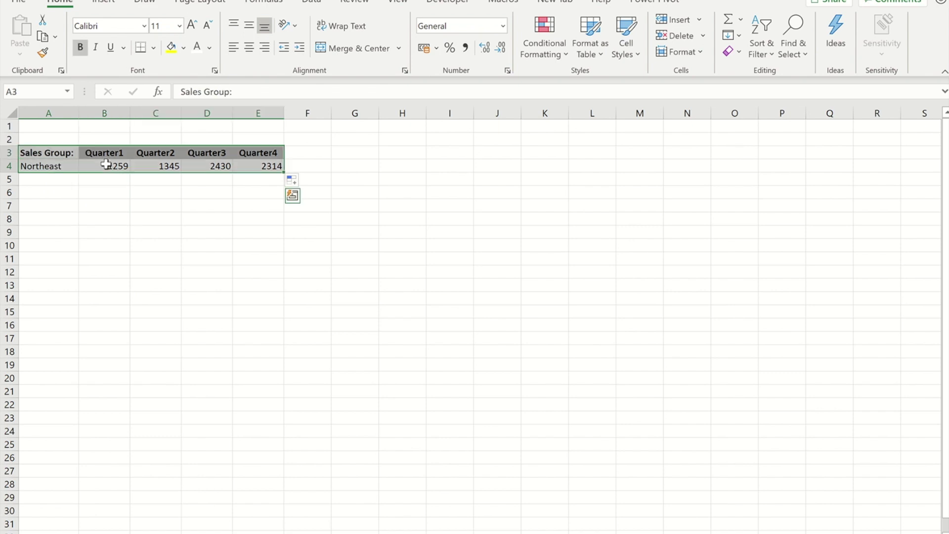
{"action": "left_click", "coordinate": [116, 2]}
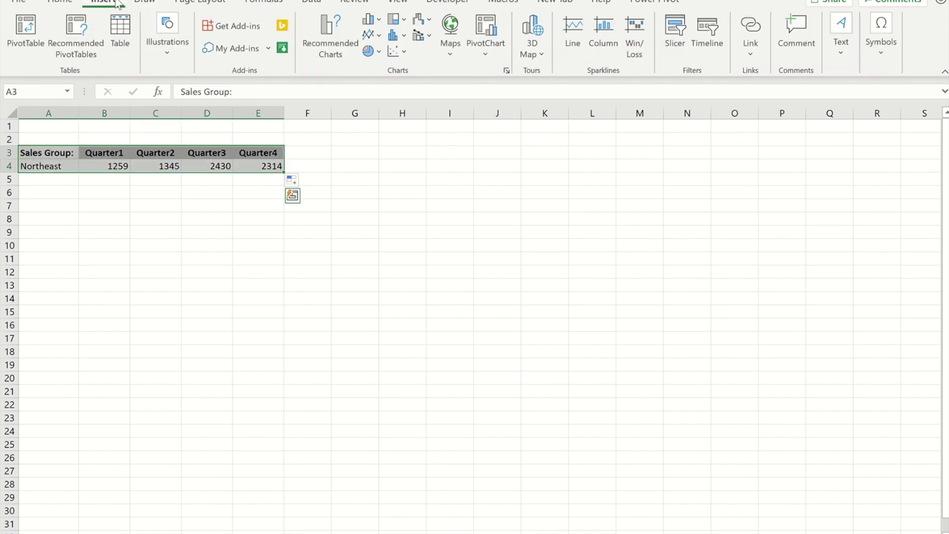
{"action": "left_click", "coordinate": [375, 52]}
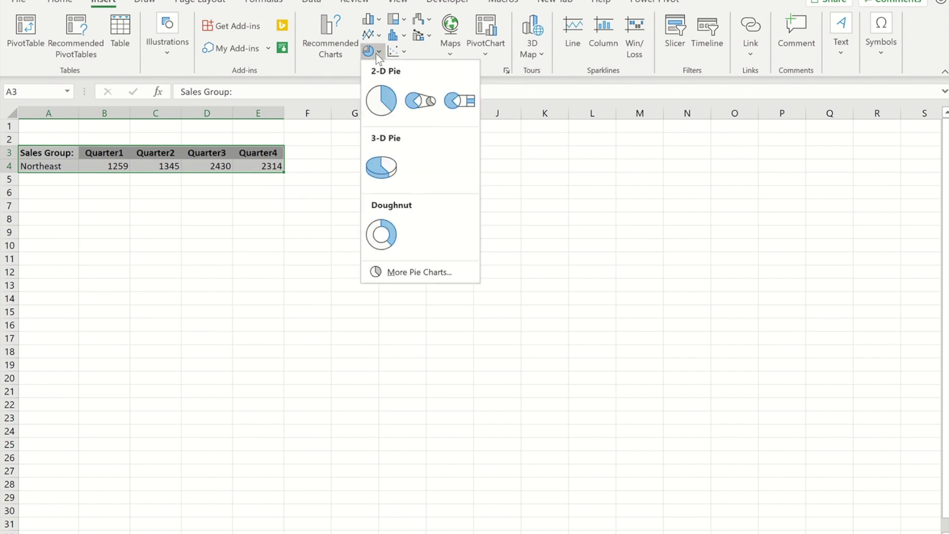
{"action": "left_click", "coordinate": [380, 167]}
{"action": "left_click", "coordinate": [538, 39]}
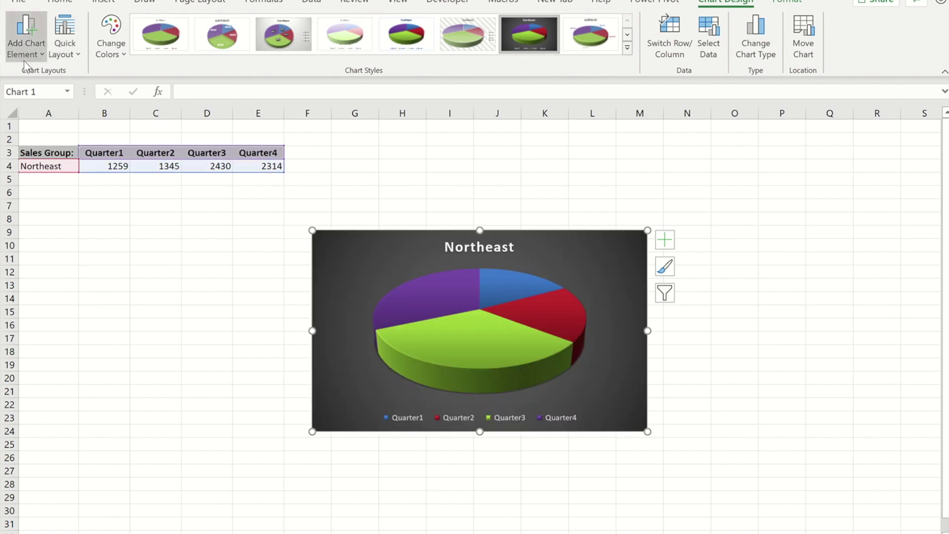
Add data labels to the pie chart with the Best Fit placement
{"action": "left_click", "coordinate": [27, 44]}
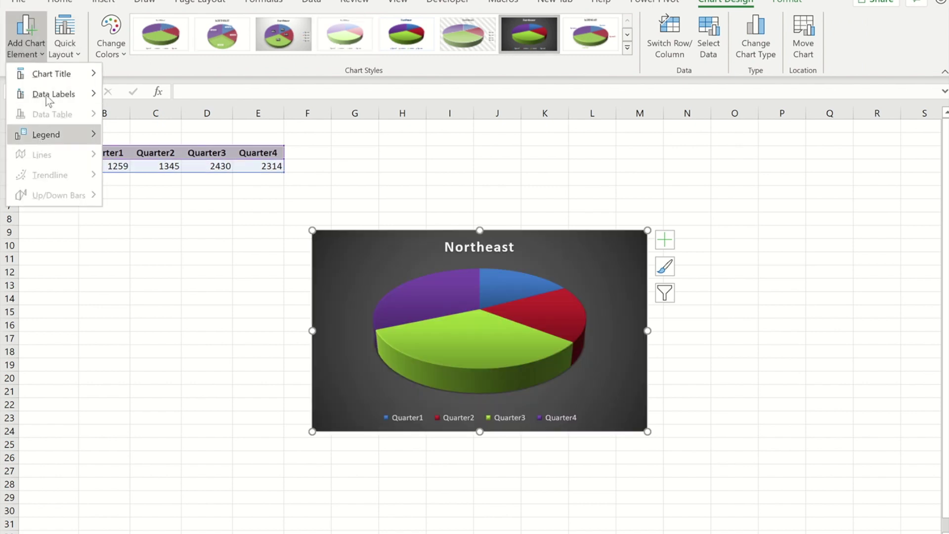
{"action": "mouse_move", "coordinate": [47, 99]}
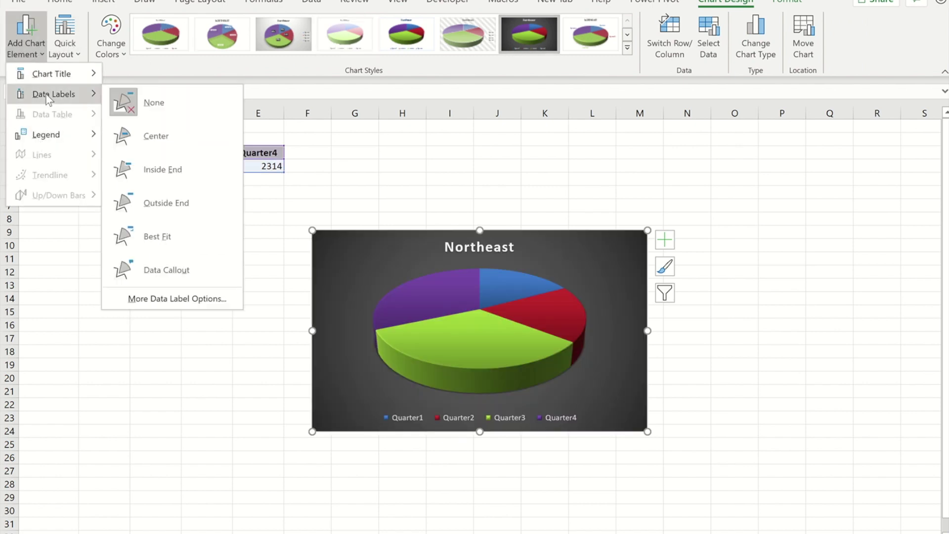
{"action": "left_click", "coordinate": [157, 237]}
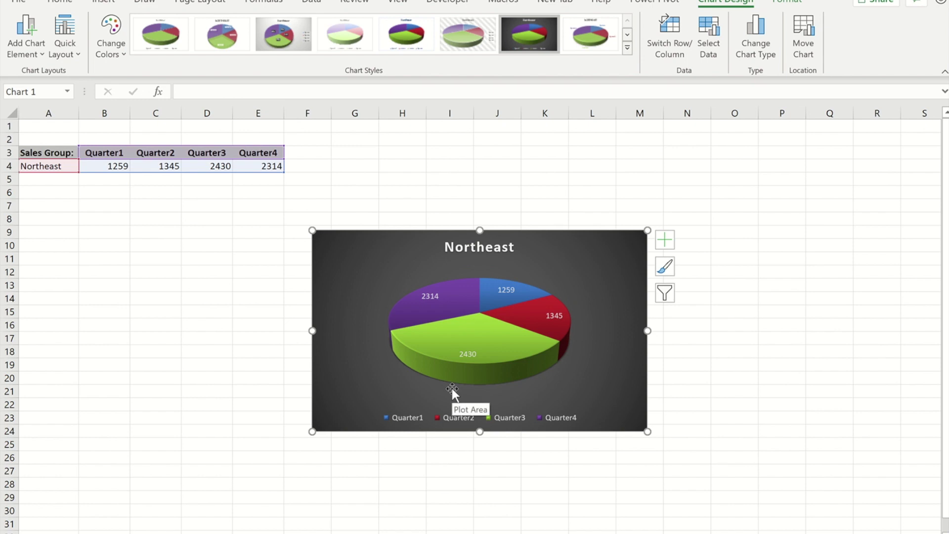
{"action": "left_click", "coordinate": [252, 295]}
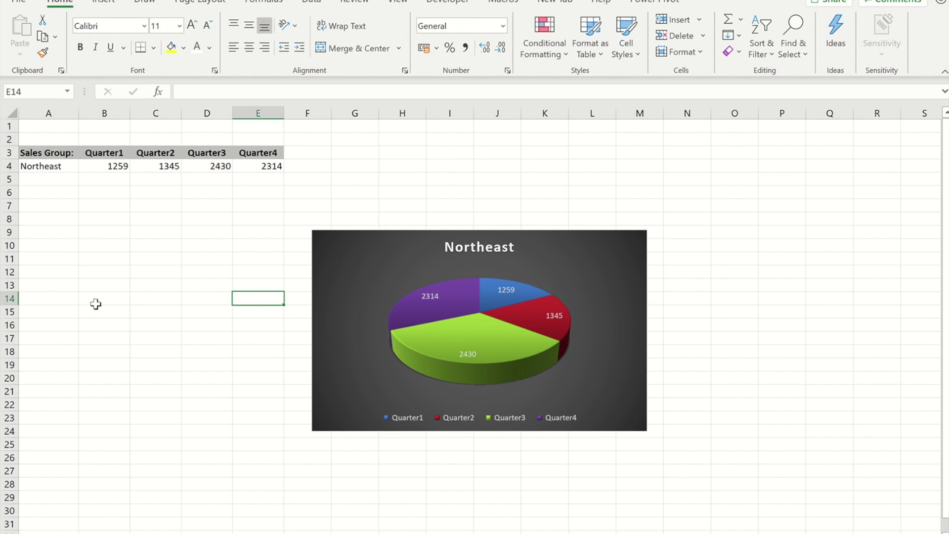
Choose Southeast as the region in the A4 dropdown to test the linked figures and pie chart
{"action": "left_click", "coordinate": [42, 166]}
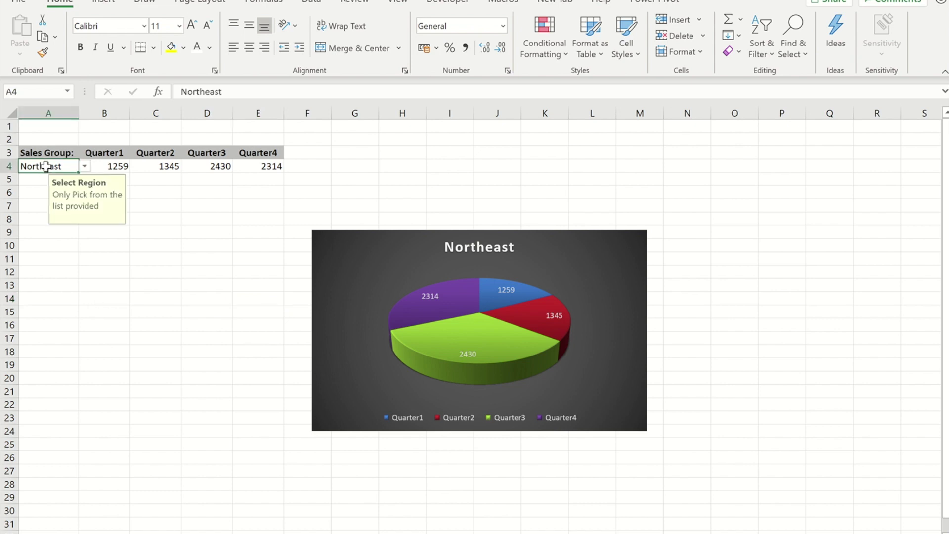
{"action": "left_click", "coordinate": [85, 167]}
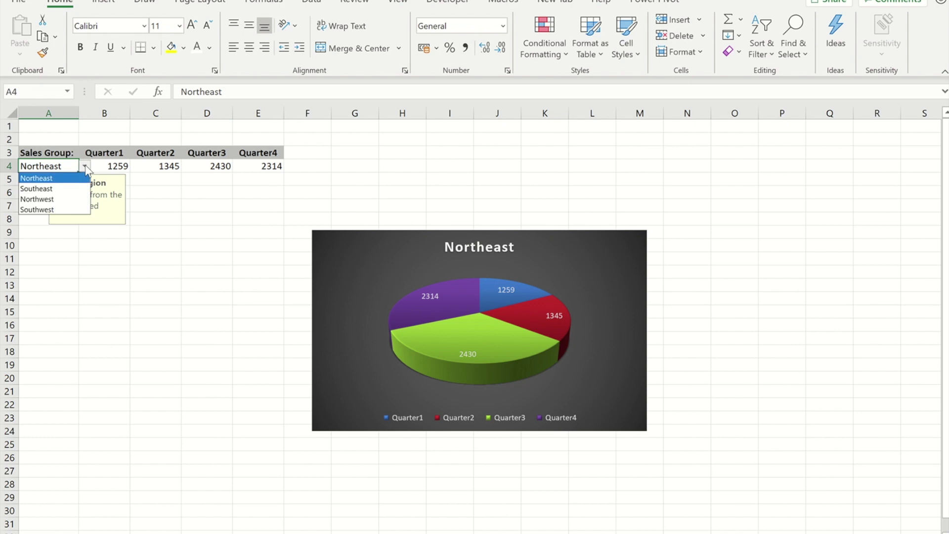
{"action": "left_click", "coordinate": [39, 188]}
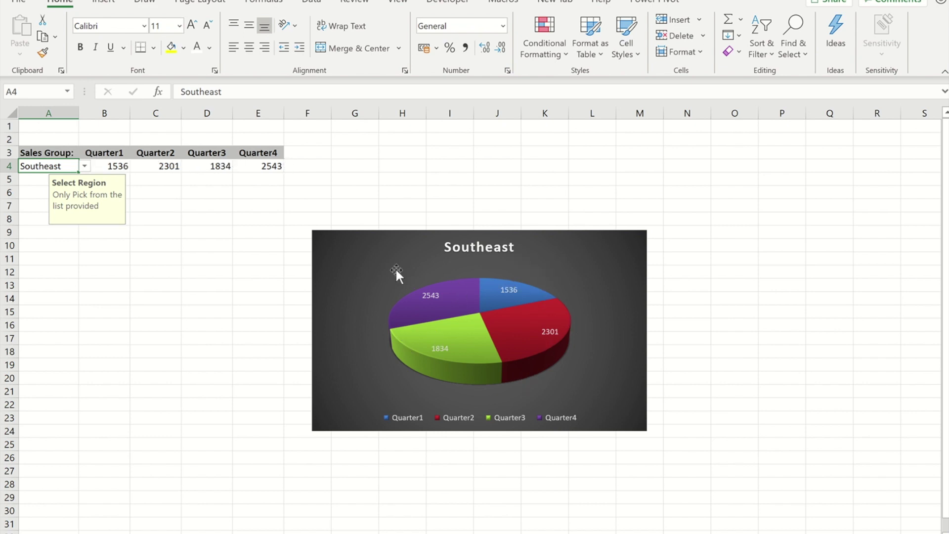
{"action": "left_click", "coordinate": [366, 252]}
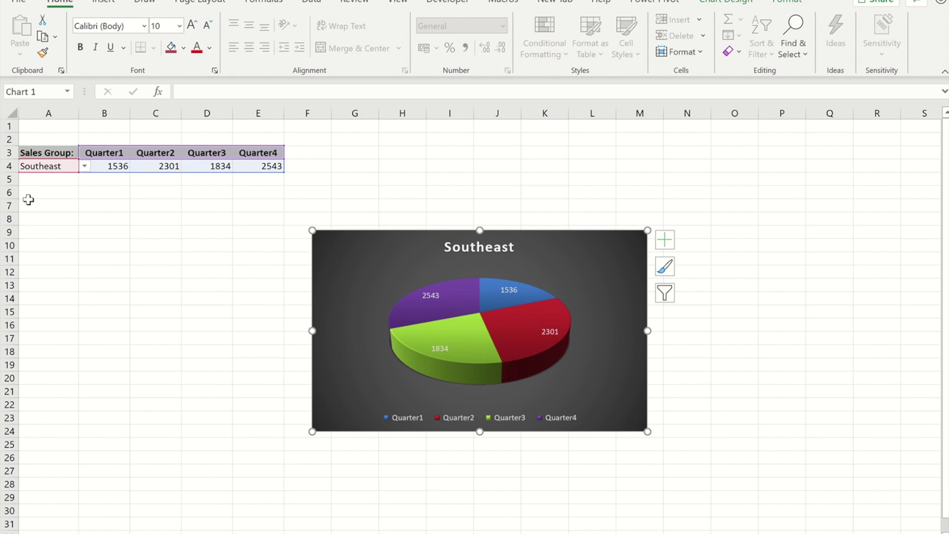
{"action": "left_click", "coordinate": [35, 165]}
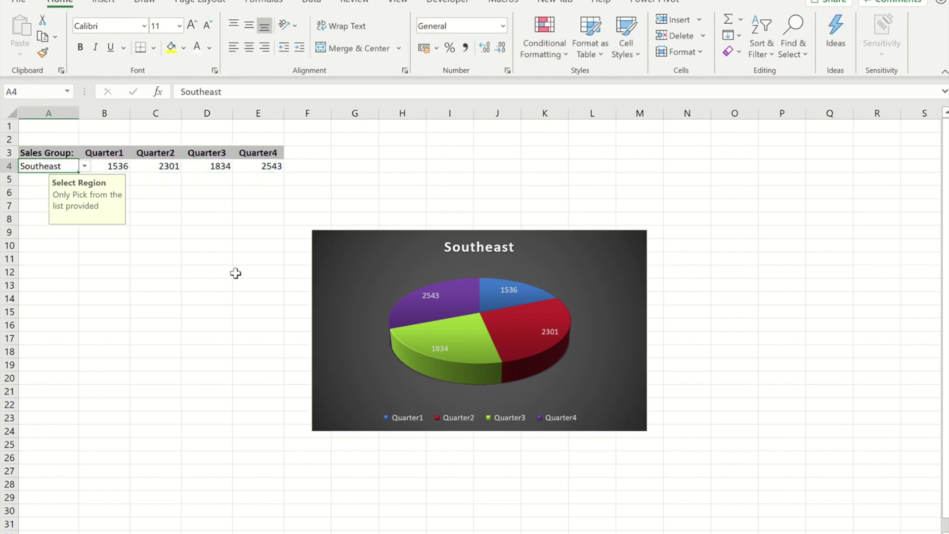